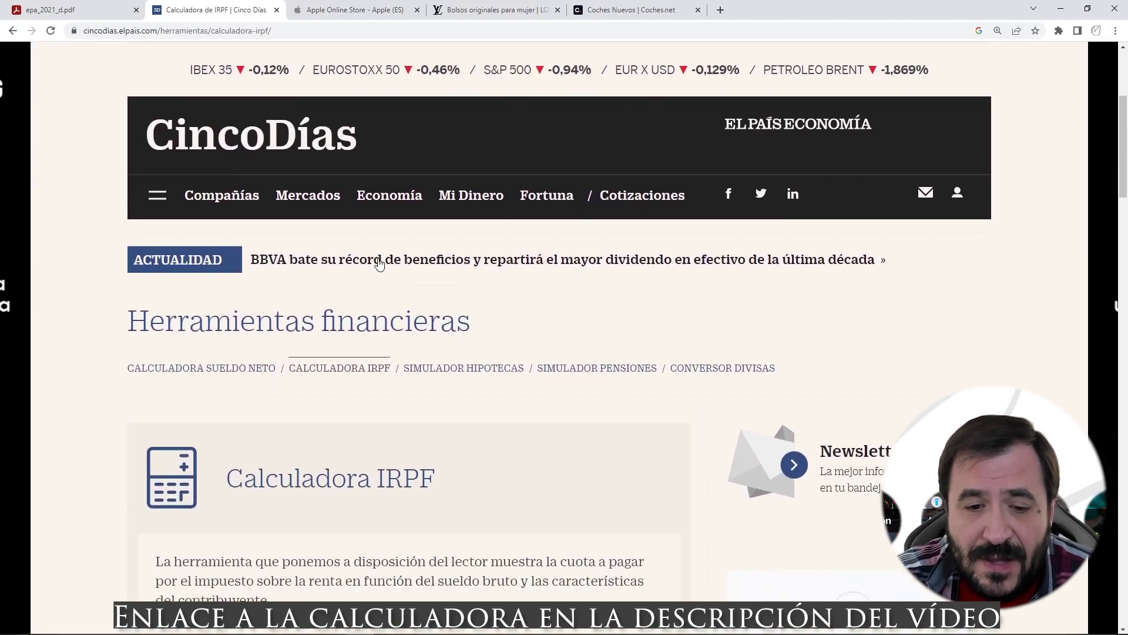
# - Examine the IRPF calculator's gross annual salary, family data fields and calculated net salary results
pyautogui.click(377, 239)
pyautogui.moveTo(377, 239); pyautogui.dragTo(316, 237)
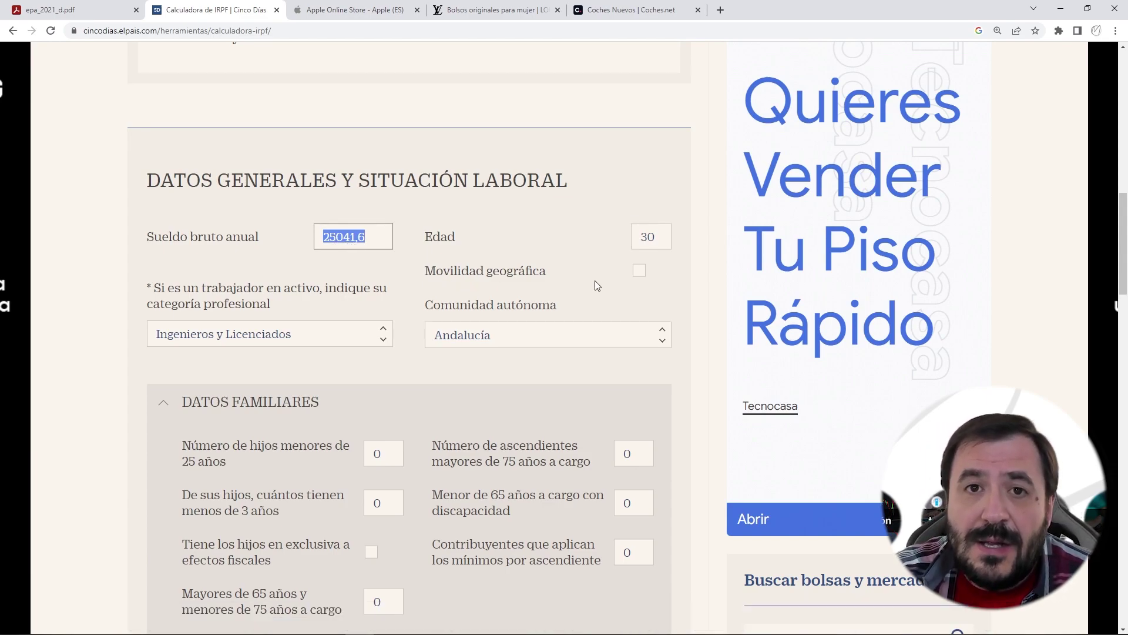
pyautogui.scroll(-3, 410, 412)
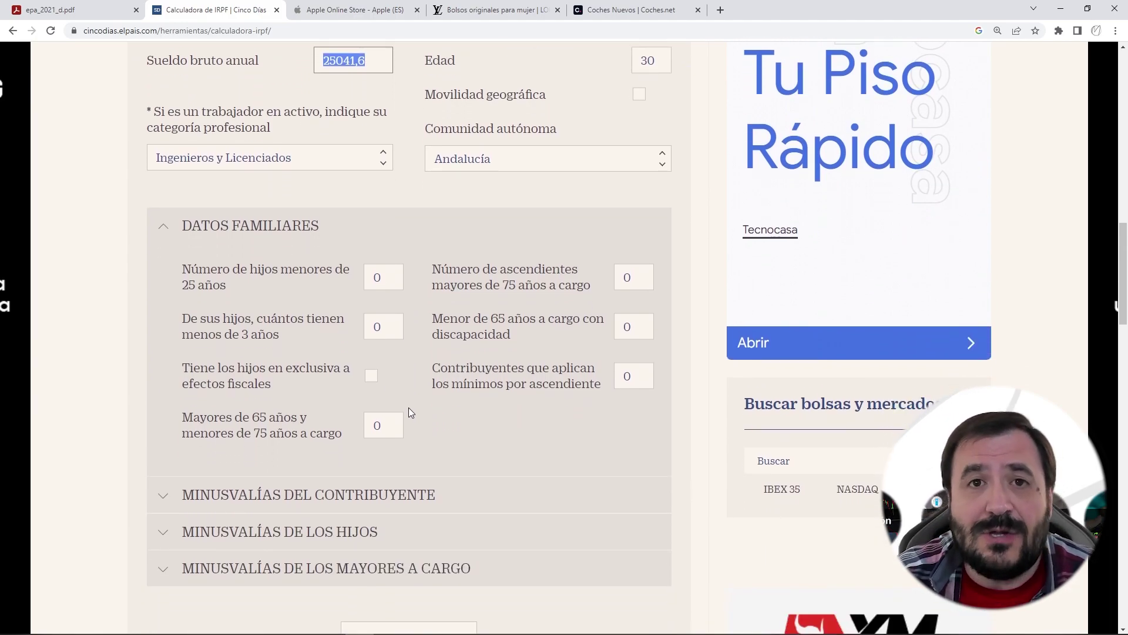
pyautogui.scroll(-6, 409, 411)
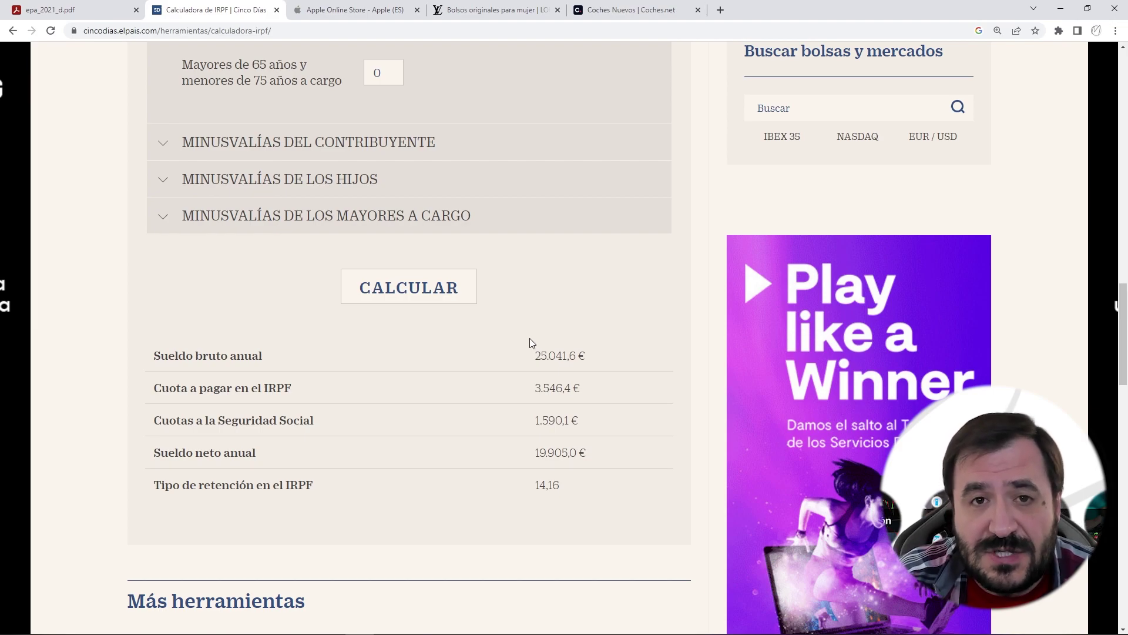
pyautogui.scroll(7, 480, 351)
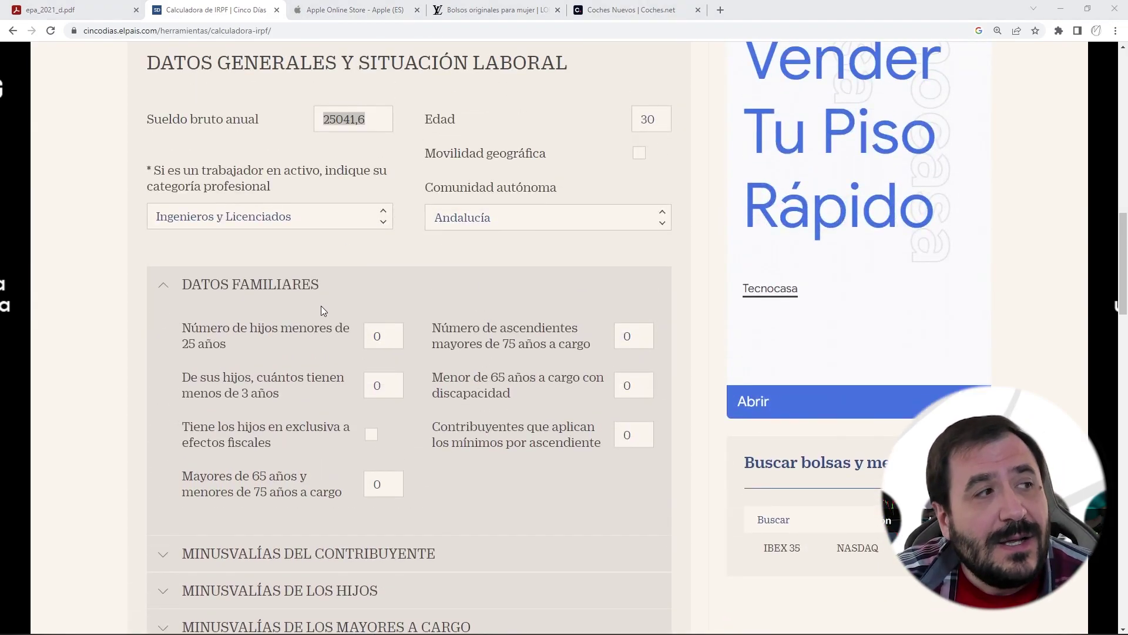
# - Switch to the Excel workbook and review the 2023 column of the SMI sheet down to the net monthly pay
pyautogui.hotkey('alt', 'Tab')
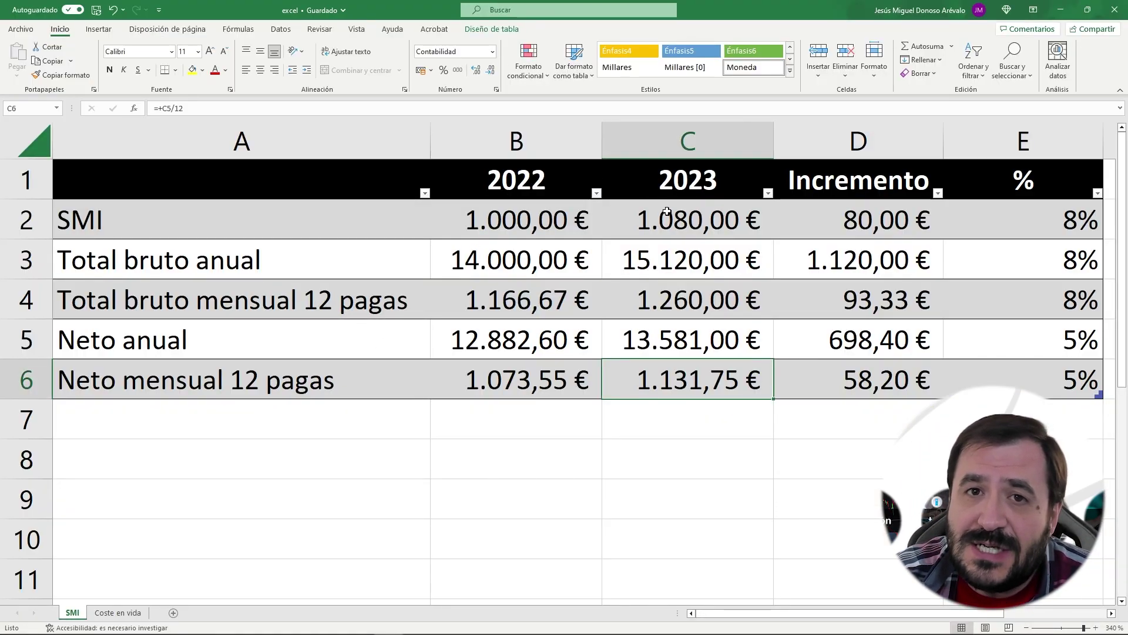
pyautogui.click(676, 187)
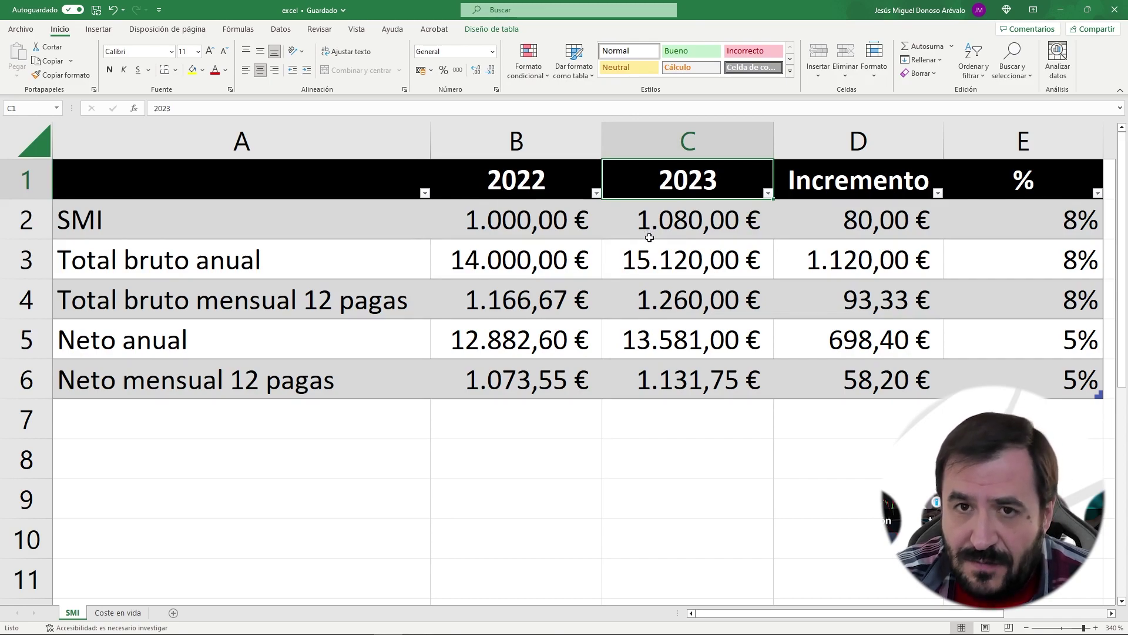
pyautogui.click(679, 381)
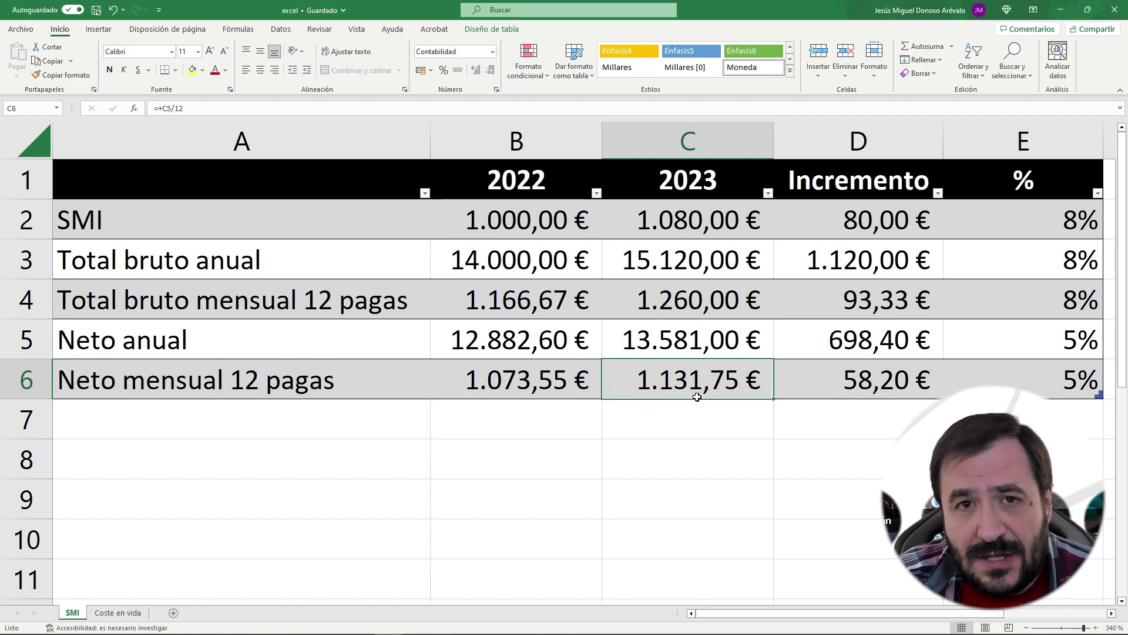
# - Open the Coste en vida sheet and clear the product price in the SMI column
pyautogui.click(117, 613)
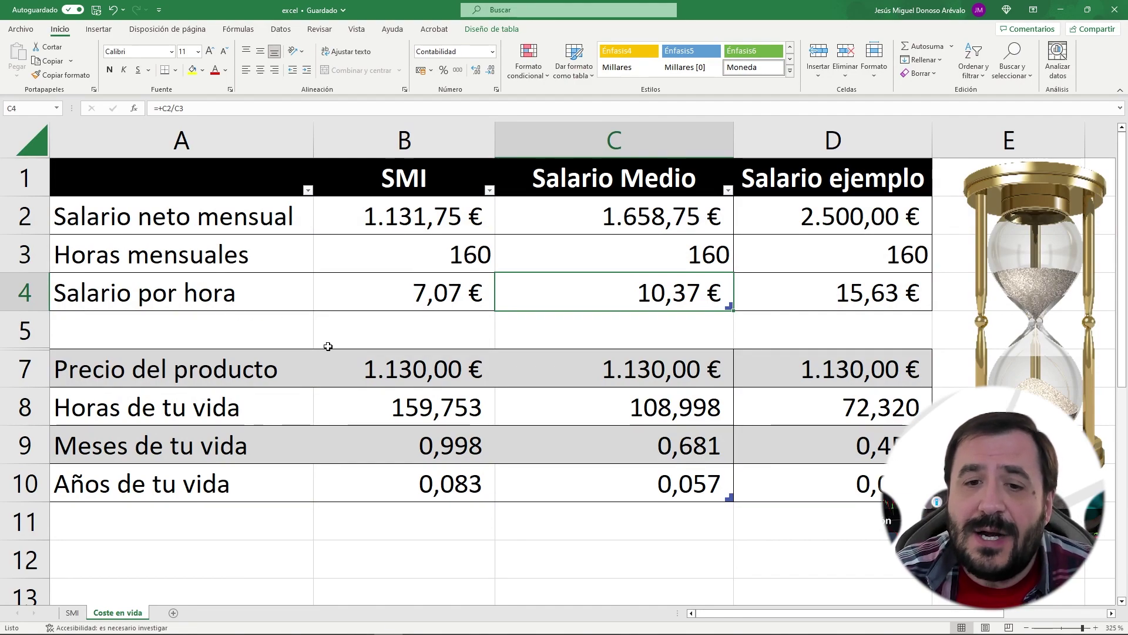
pyautogui.click(355, 362)
pyautogui.press('Delete')
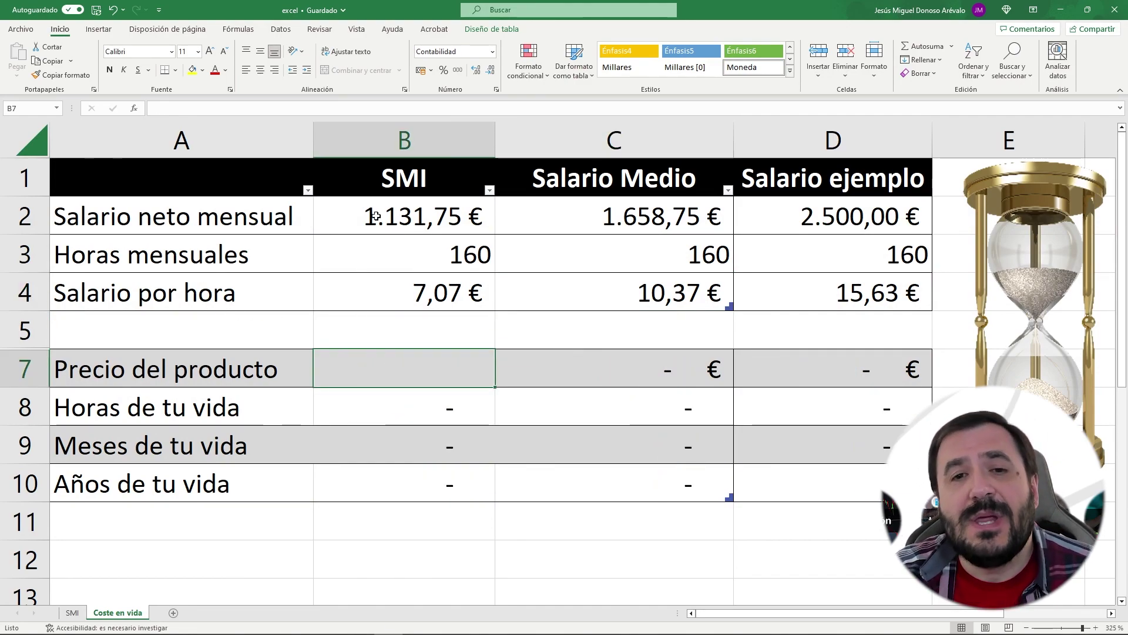
# - Examine the net monthly salary, monthly hours and hourly pay for SMI, Salario Medio and Salario ejemplo
pyautogui.click(385, 181)
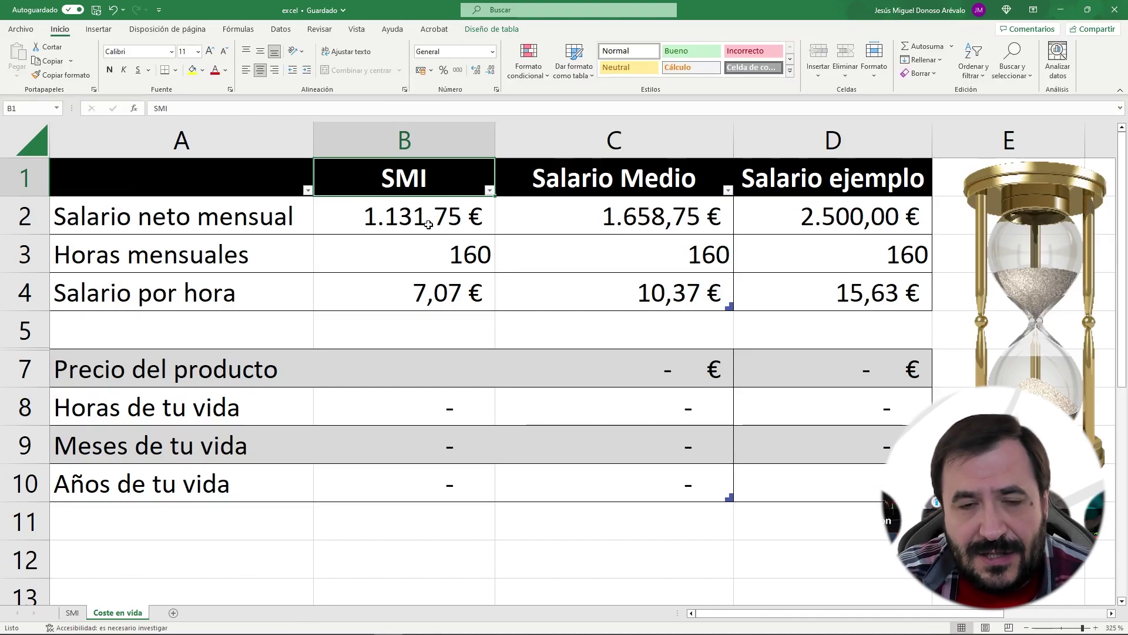
pyautogui.click(428, 259)
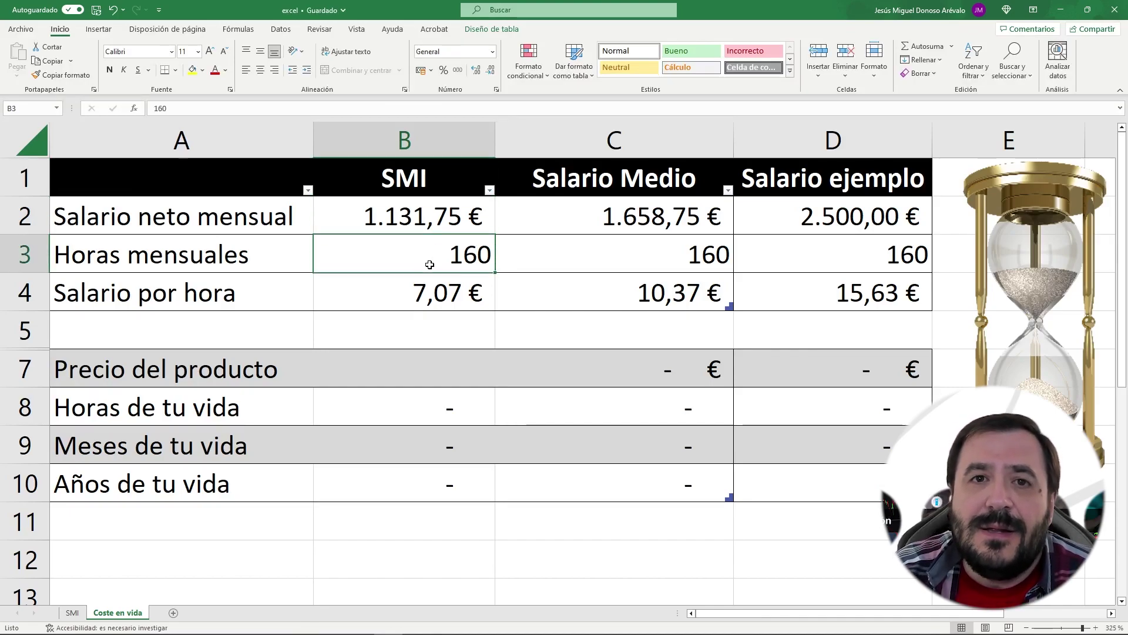
pyautogui.click(276, 262)
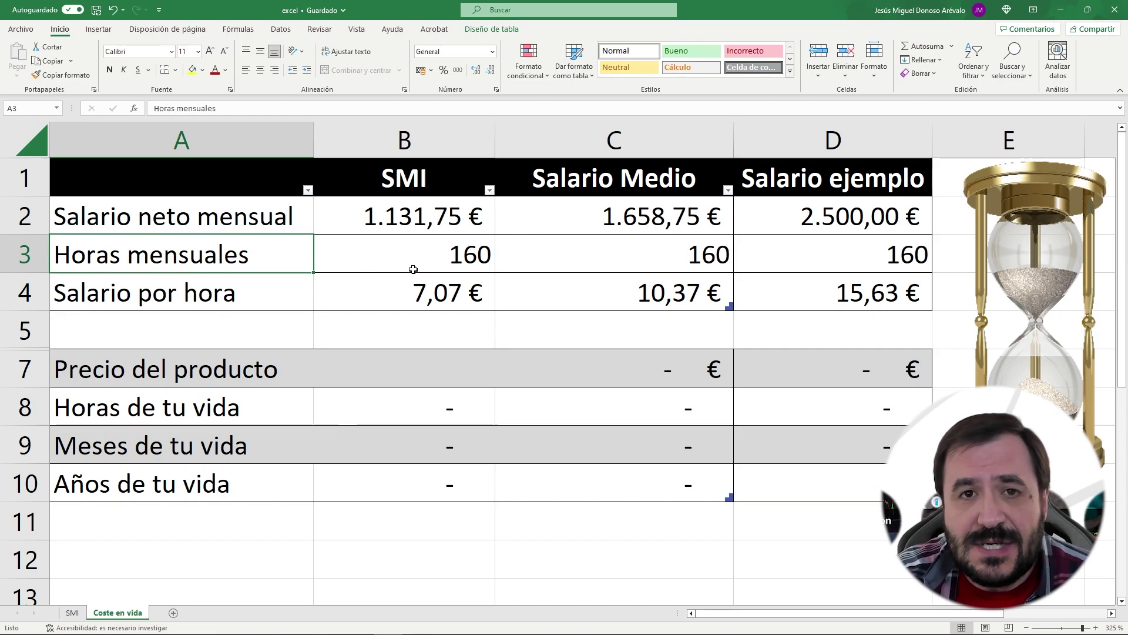
pyautogui.click(246, 286)
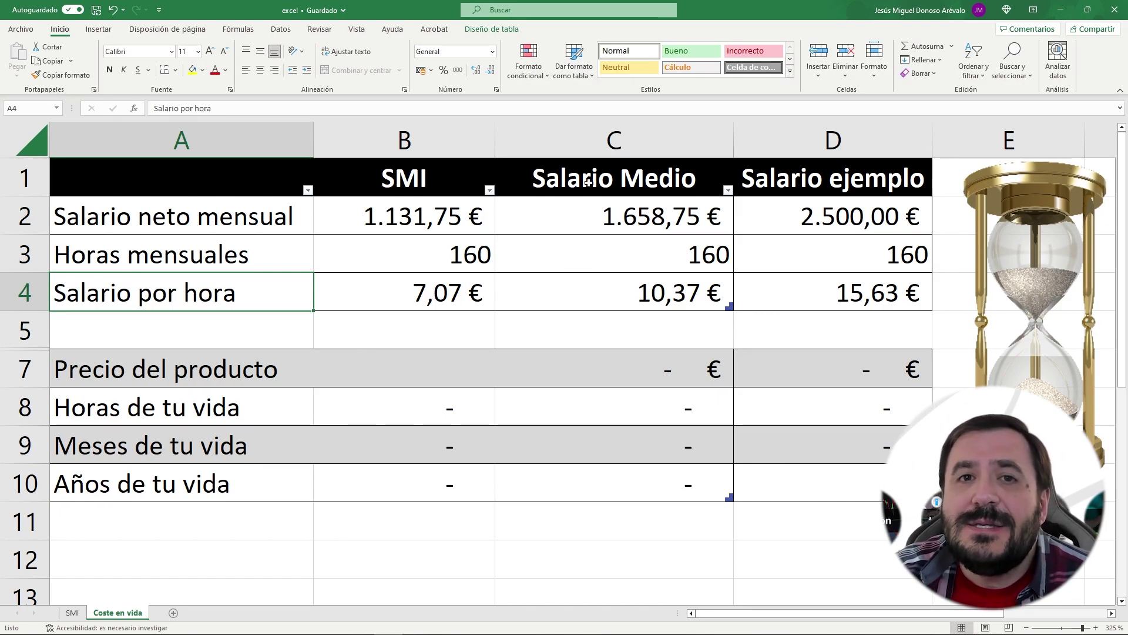
pyautogui.click(587, 216)
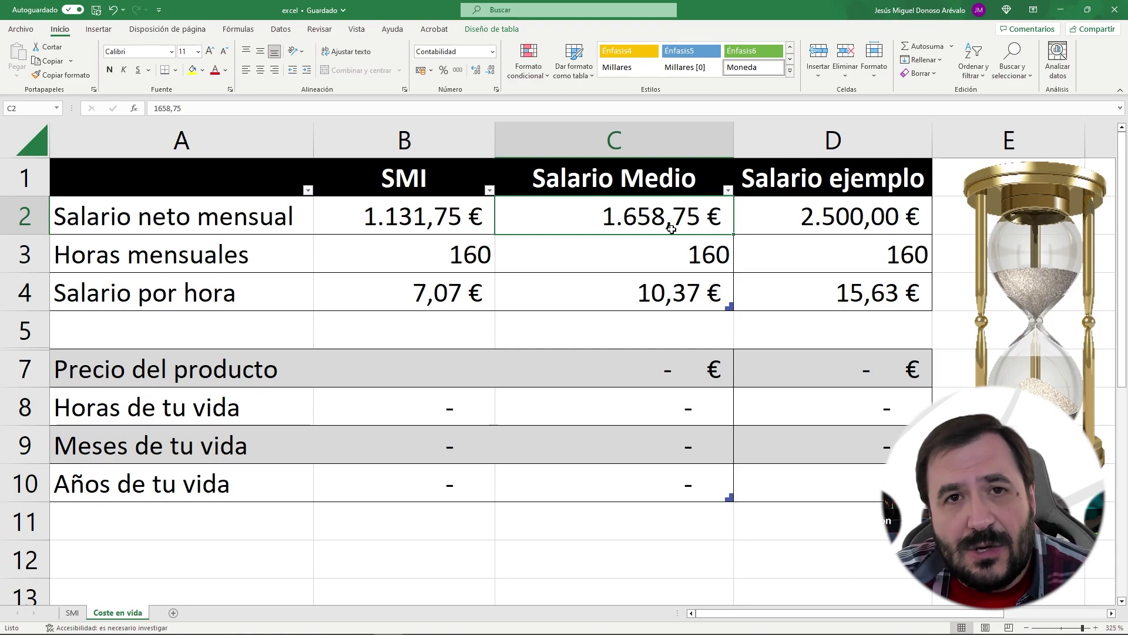
pyautogui.click(671, 256)
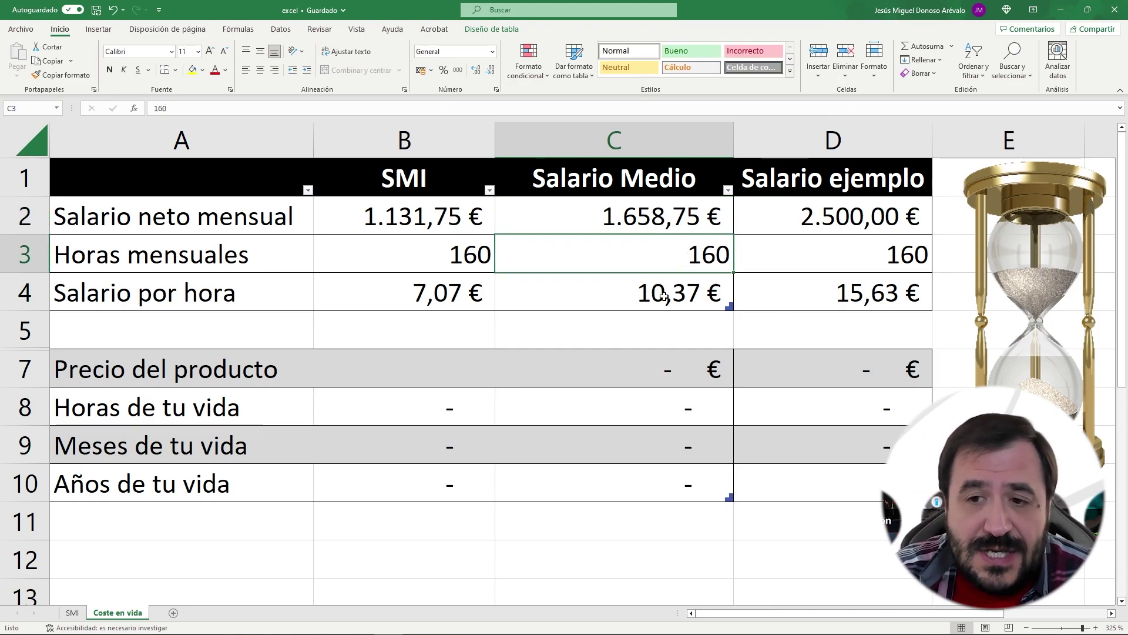
pyautogui.click(664, 297)
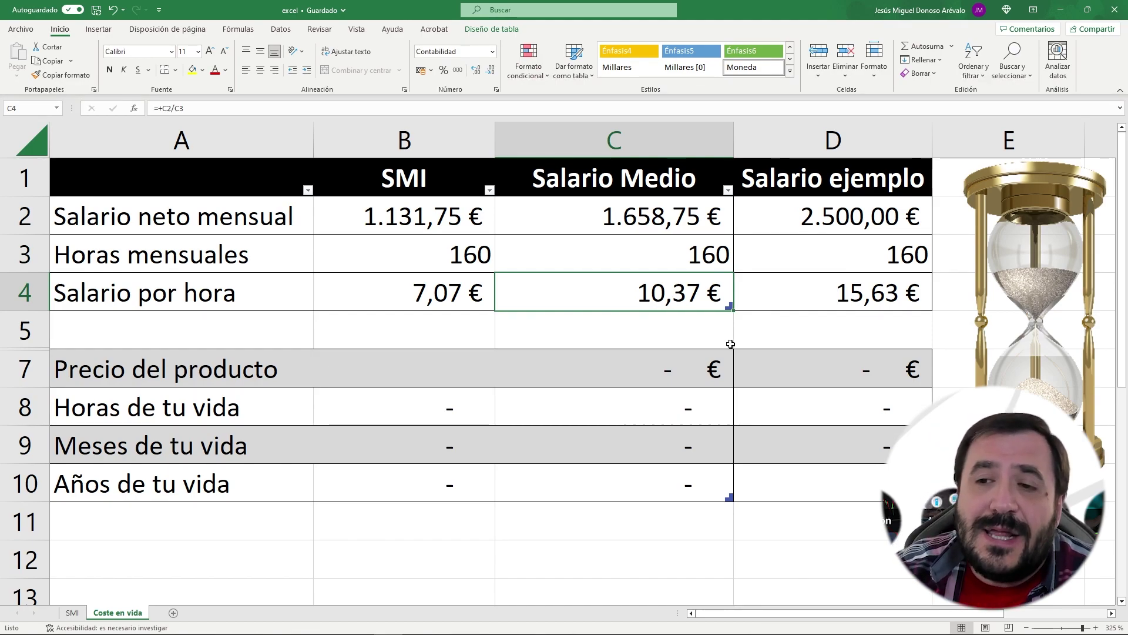
pyautogui.click(797, 218)
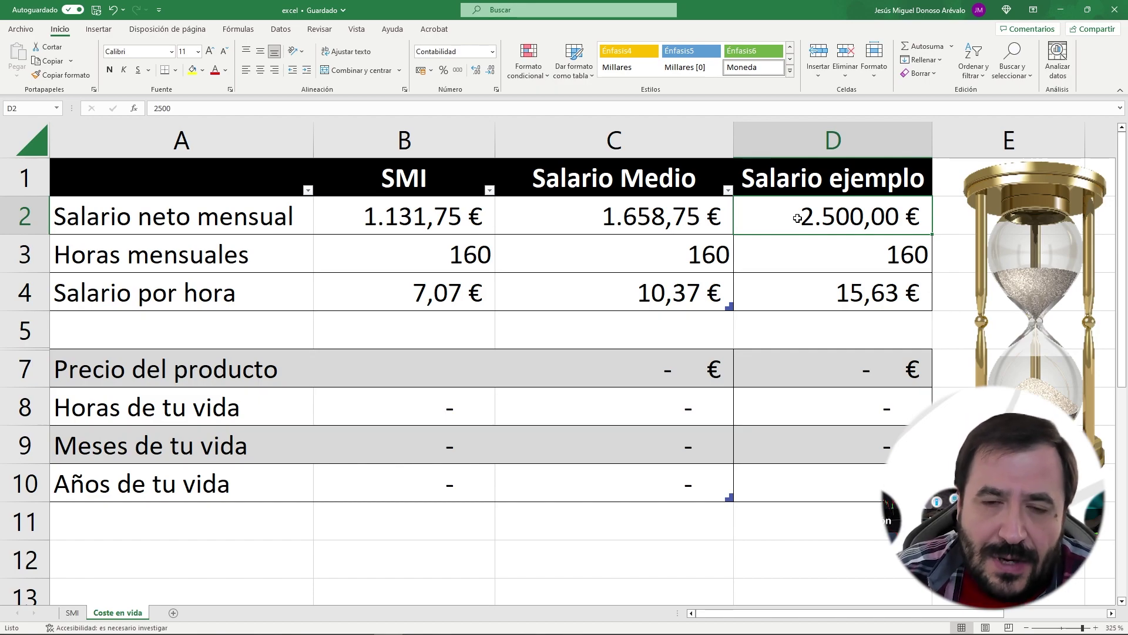
pyautogui.click(850, 258)
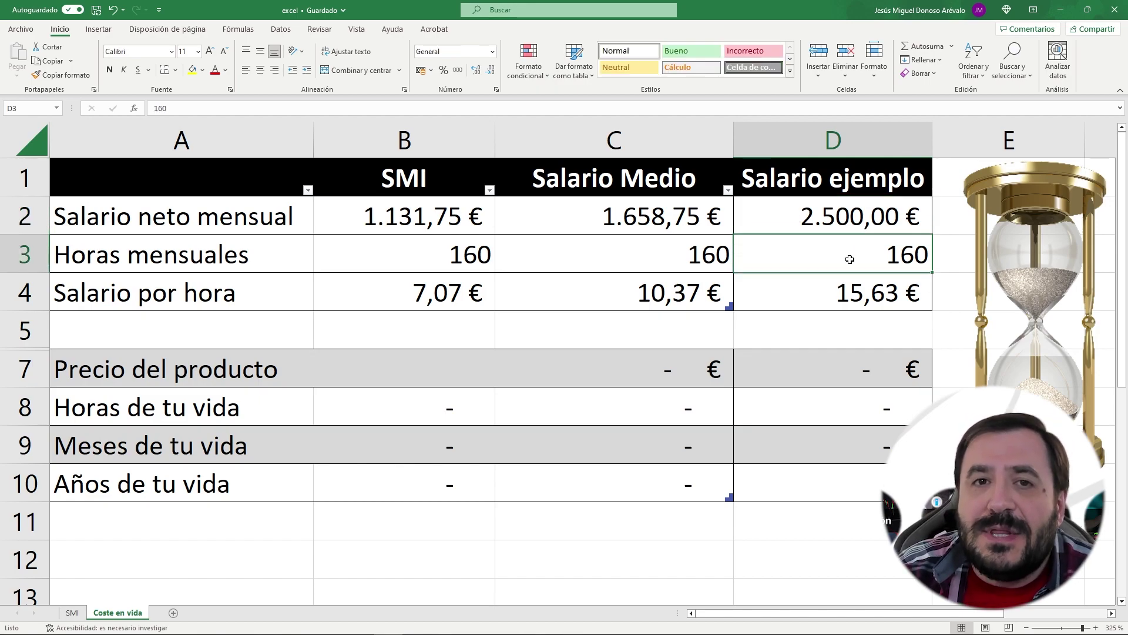
pyautogui.click(845, 290)
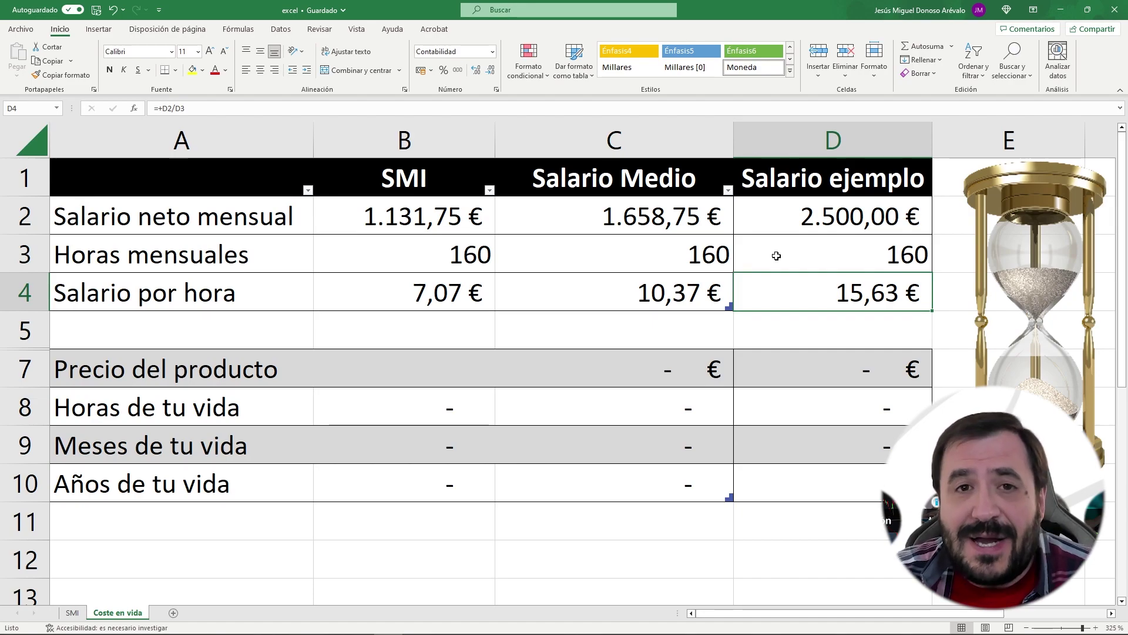
# - Switch to the Apple online store in the browser and show the iPhone models for sale
pyautogui.hotkey('alt', 'Tab')
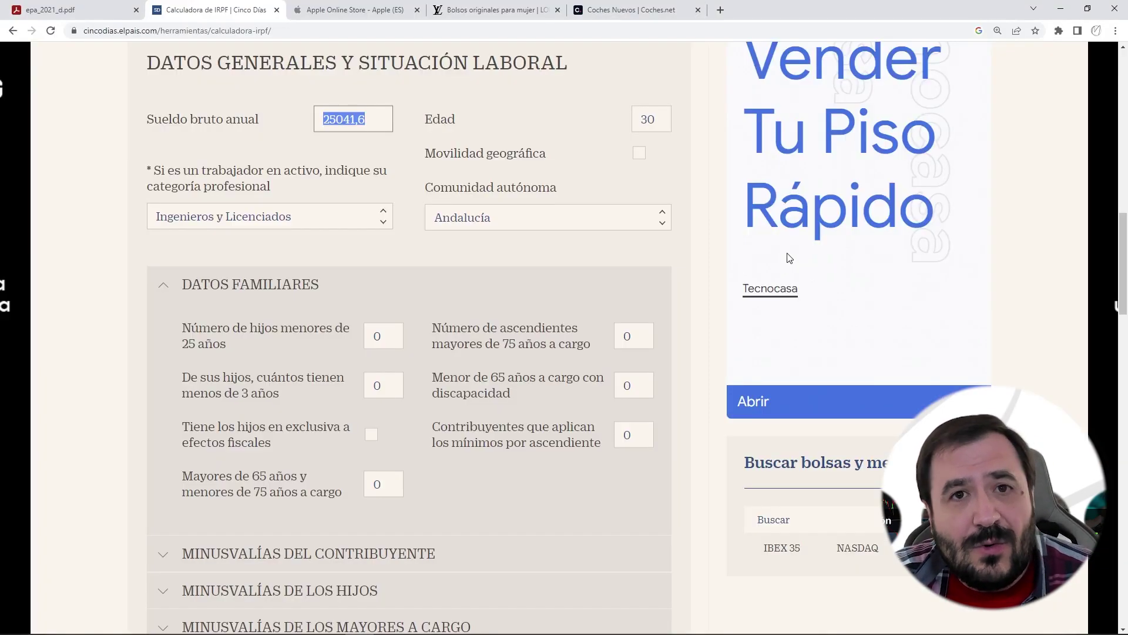
pyautogui.click(379, 10)
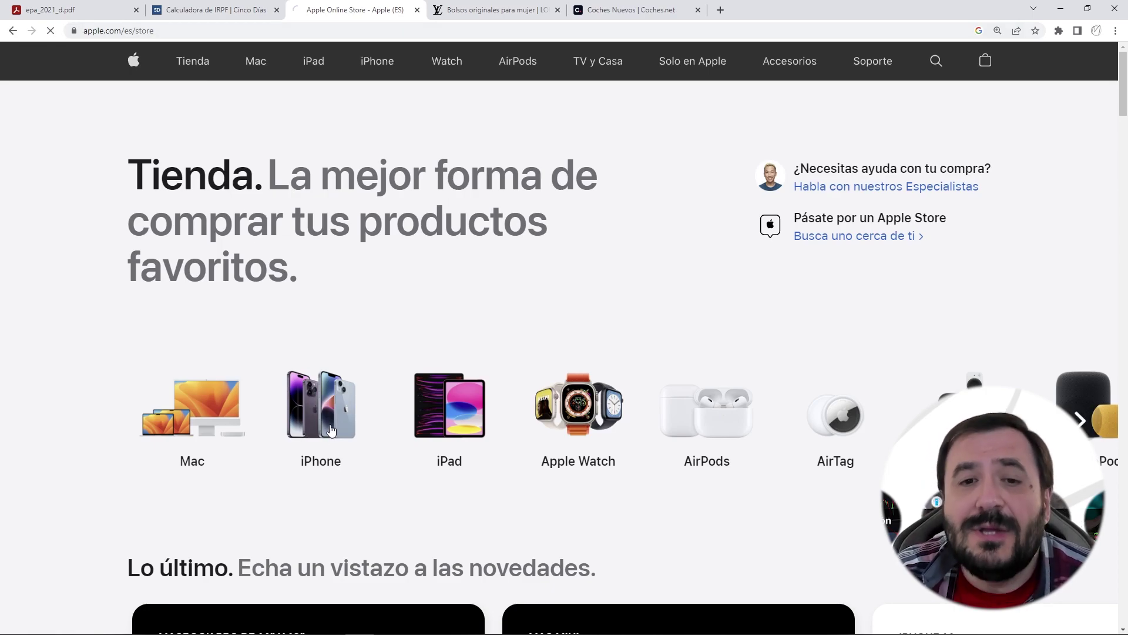
pyautogui.click(321, 462)
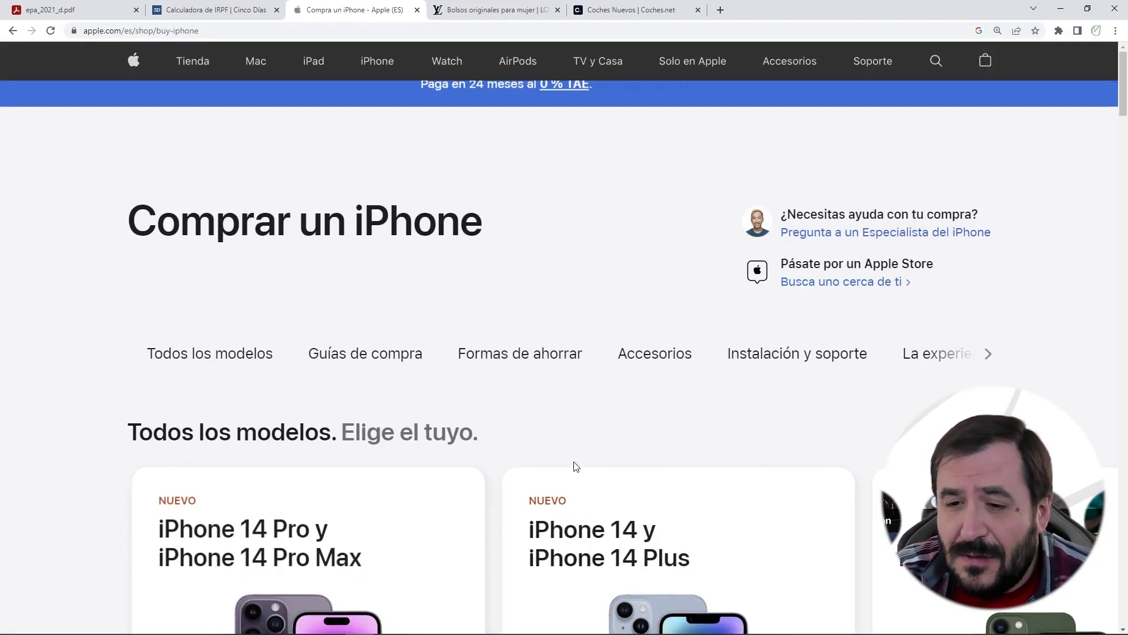
pyautogui.scroll(-2, 573, 465)
pyautogui.scroll(-3, 591, 433)
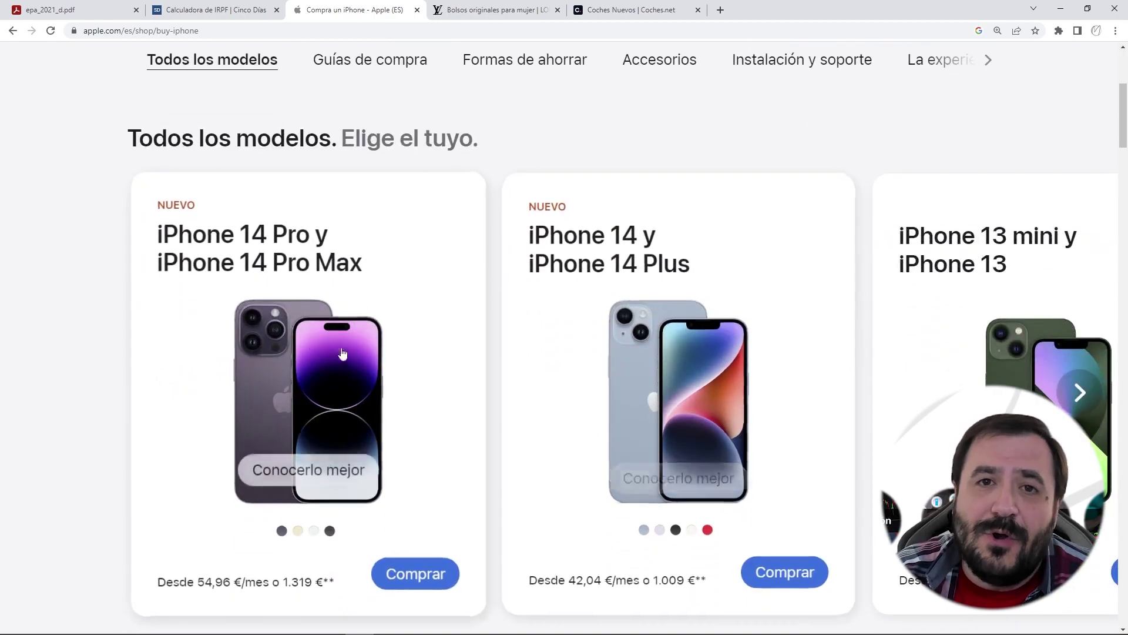
# - Configure an iPhone 14 Plus purchase in blue with 128 GB and no trade-in, and show its payment options
pyautogui.click(771, 575)
pyautogui.scroll(-3, 726, 435)
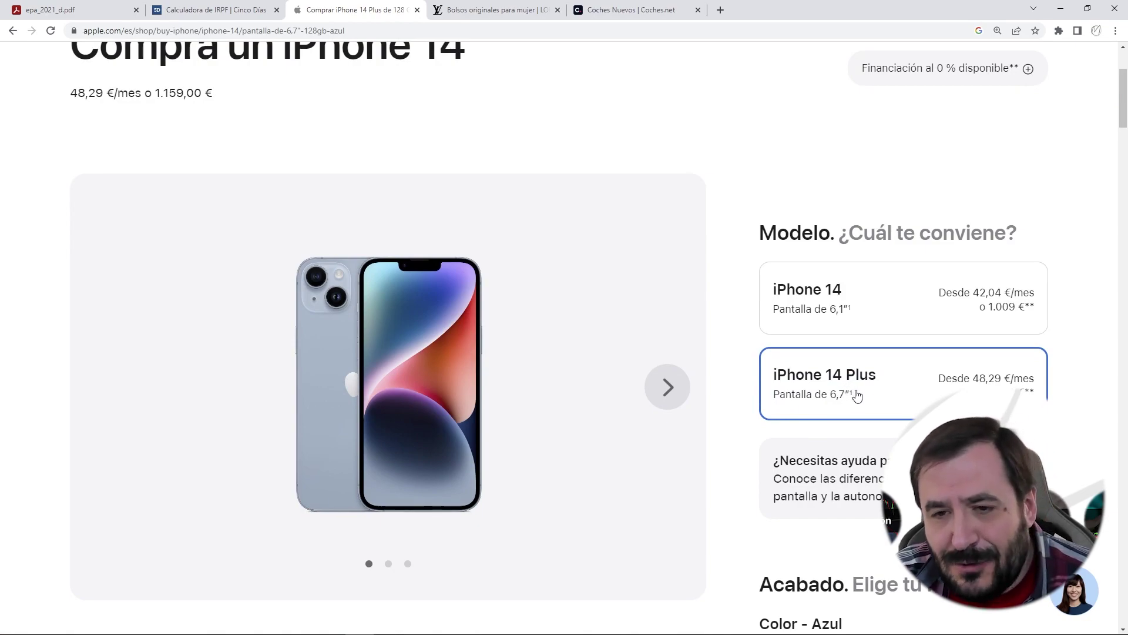
pyautogui.scroll(-1, 853, 395)
pyautogui.scroll(-3, 835, 388)
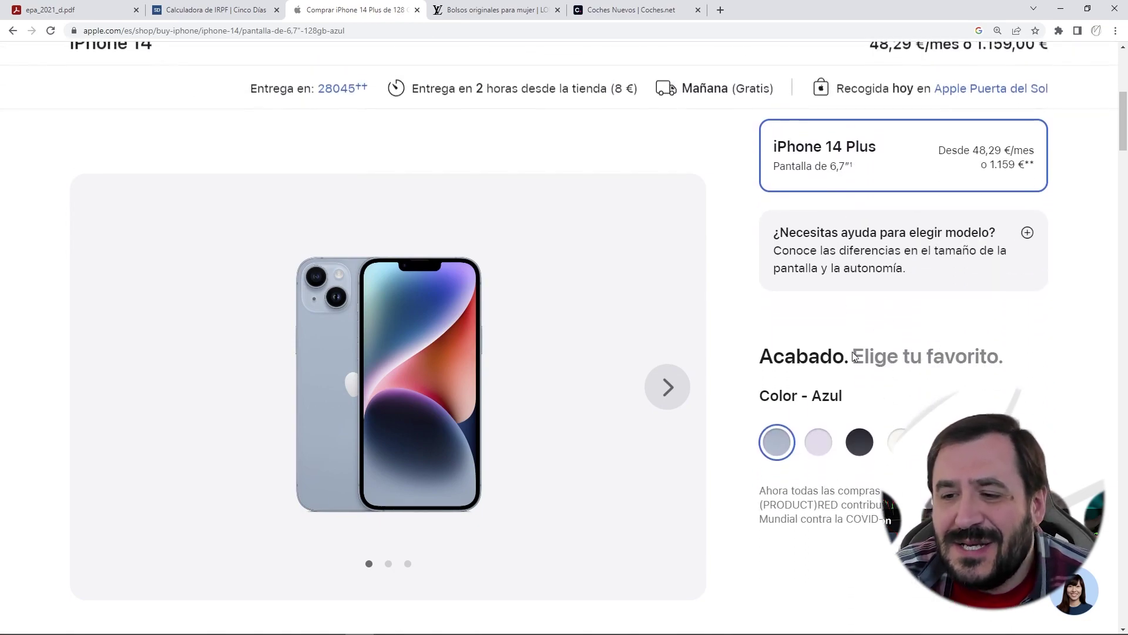
pyautogui.scroll(-4, 796, 445)
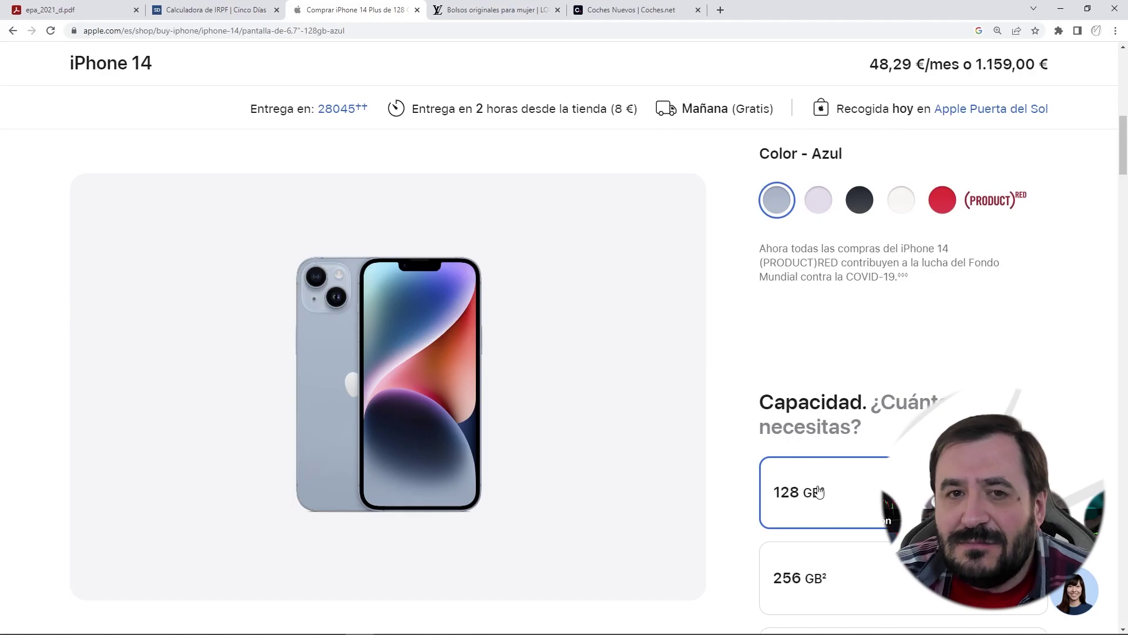
pyautogui.scroll(-4, 835, 493)
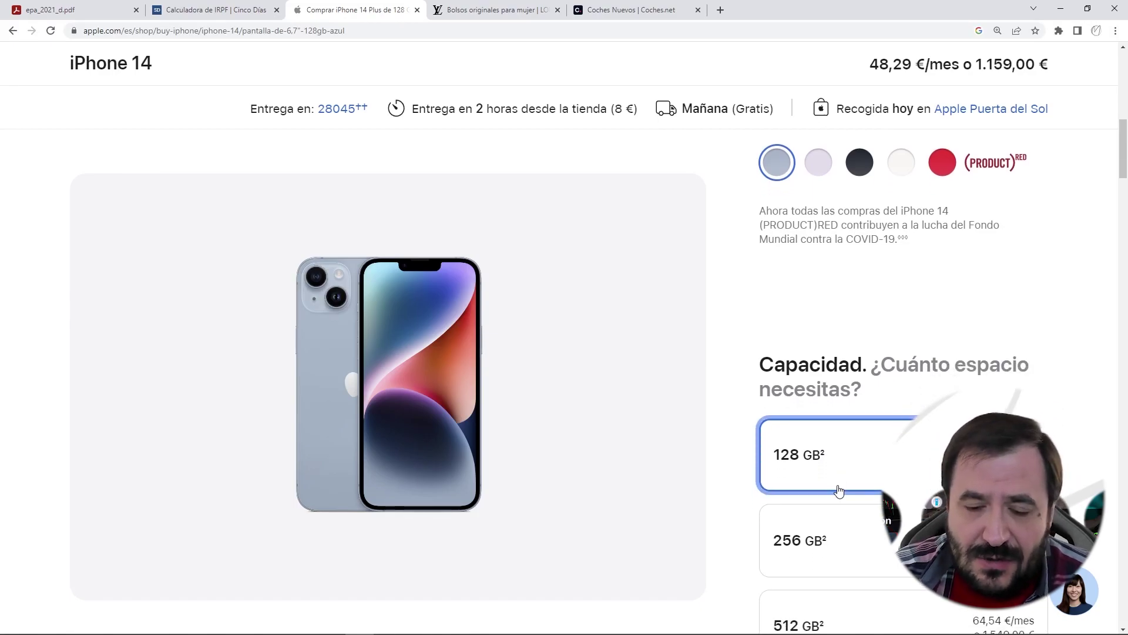
pyautogui.scroll(-6, 845, 485)
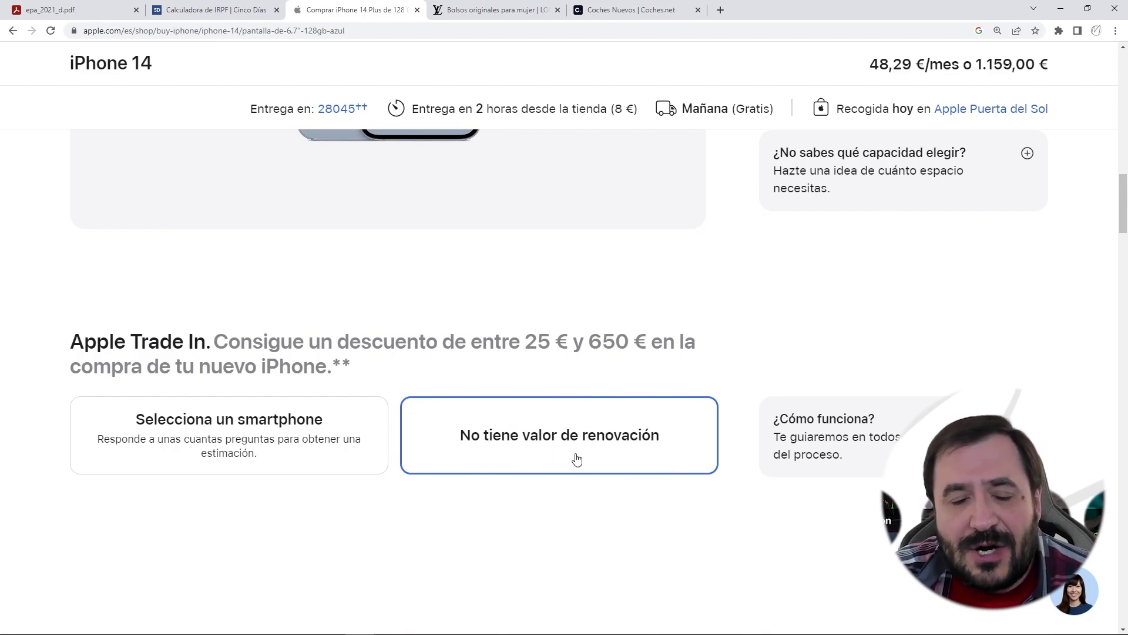
pyautogui.scroll(-4, 579, 461)
pyautogui.scroll(-2, 514, 462)
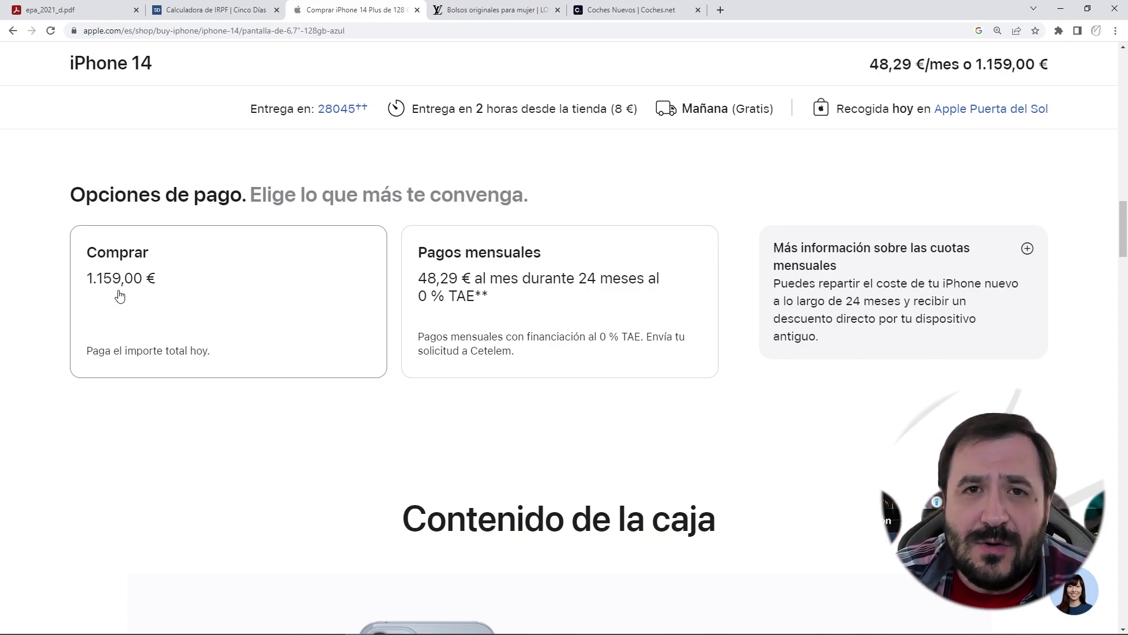
# - Switch back to the Excel workbook and enter 1159 as the product price in the SMI column
pyautogui.hotkey('alt', 'Tab')
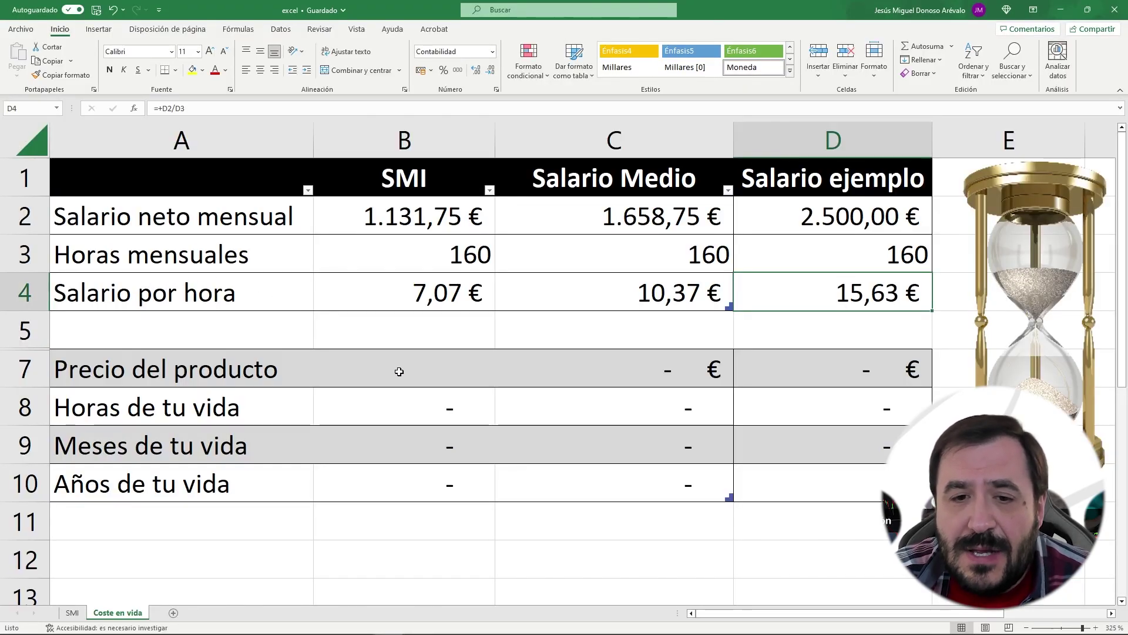
pyautogui.click(399, 371)
pyautogui.write('11')
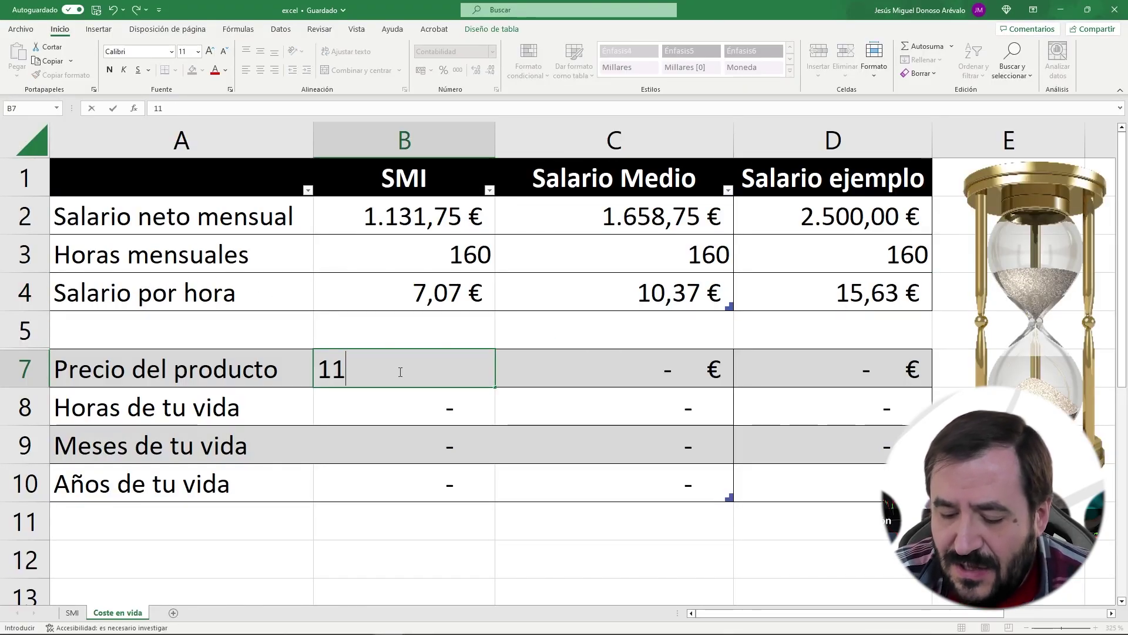
pyautogui.write('59')
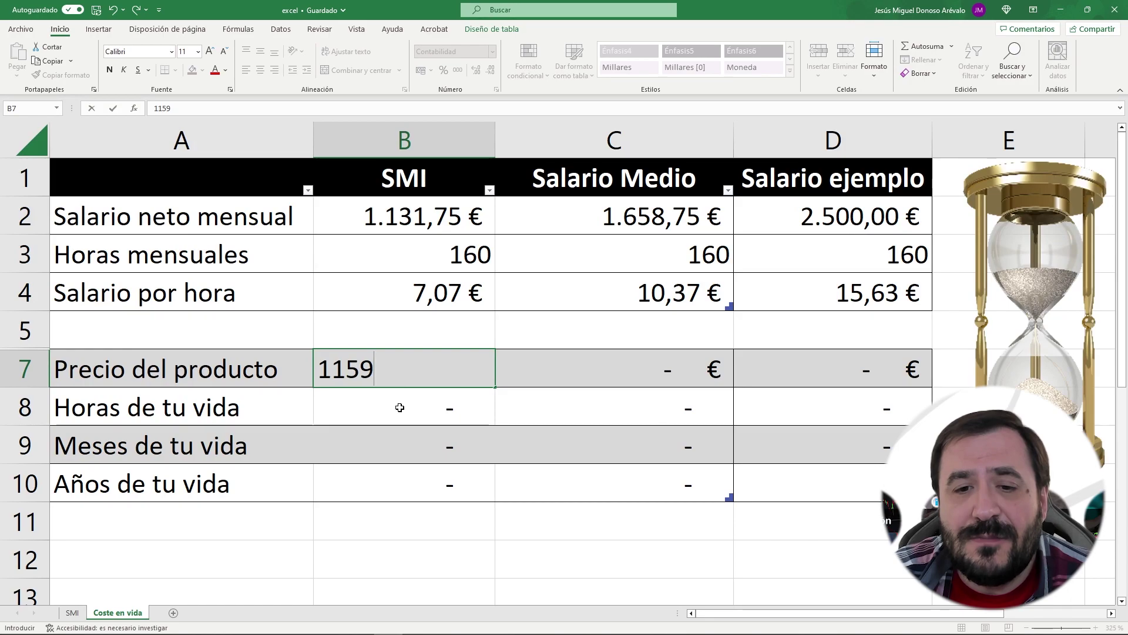
pyautogui.press('Return')
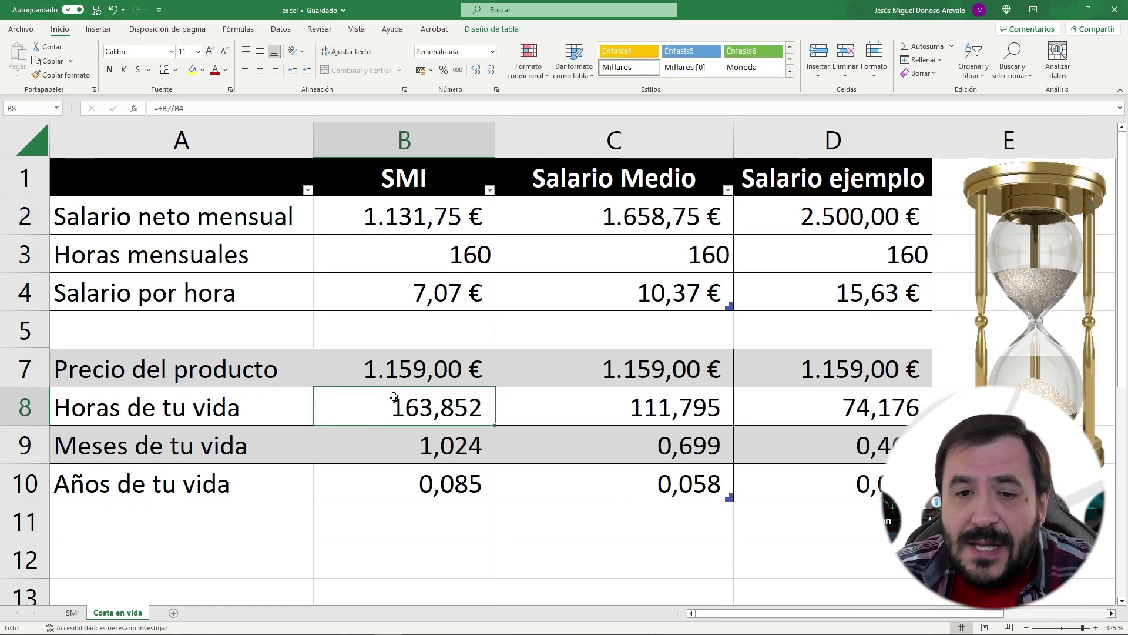
pyautogui.press('Up')
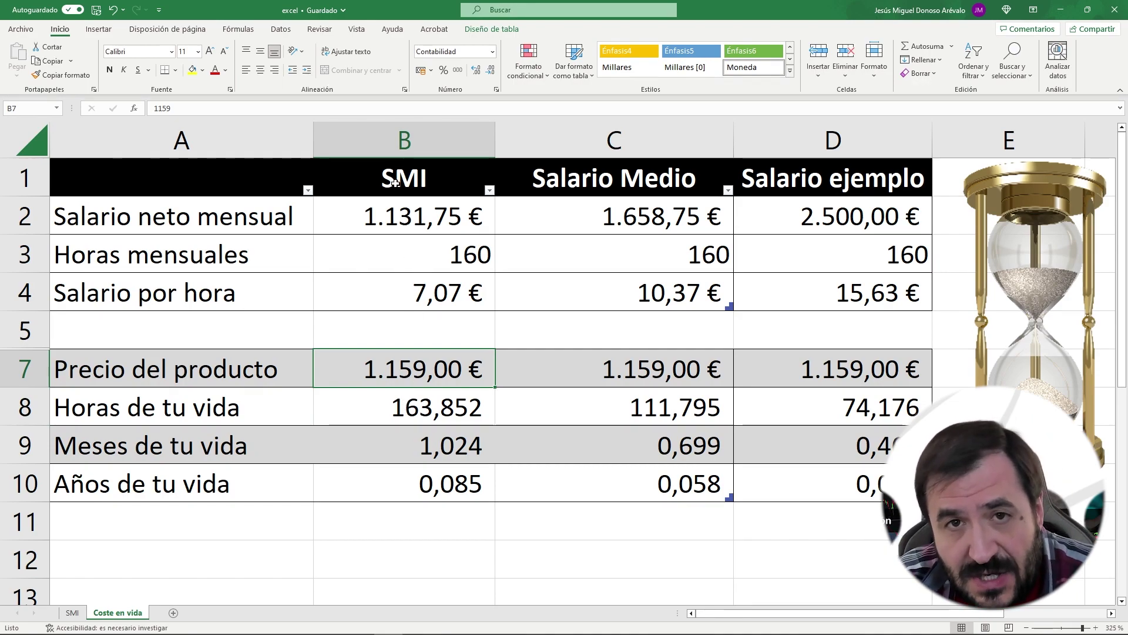
pyautogui.click(397, 406)
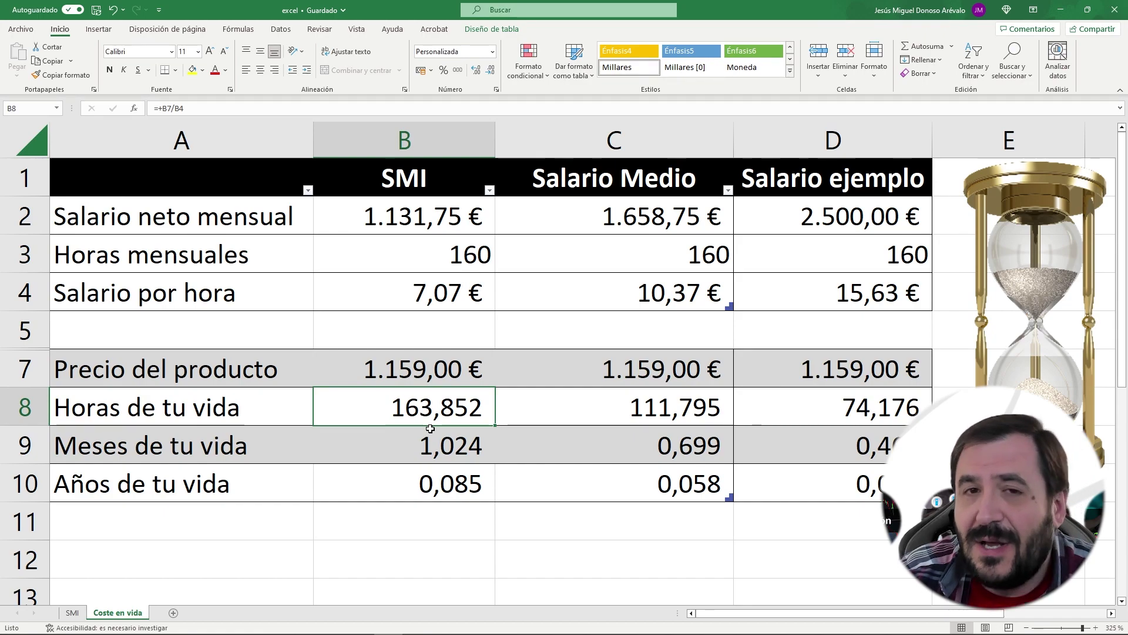
# - Examine the hours and months of life the 1.159 € product costs for SMI, Salario Medio and Salario ejemplo
pyautogui.click(422, 448)
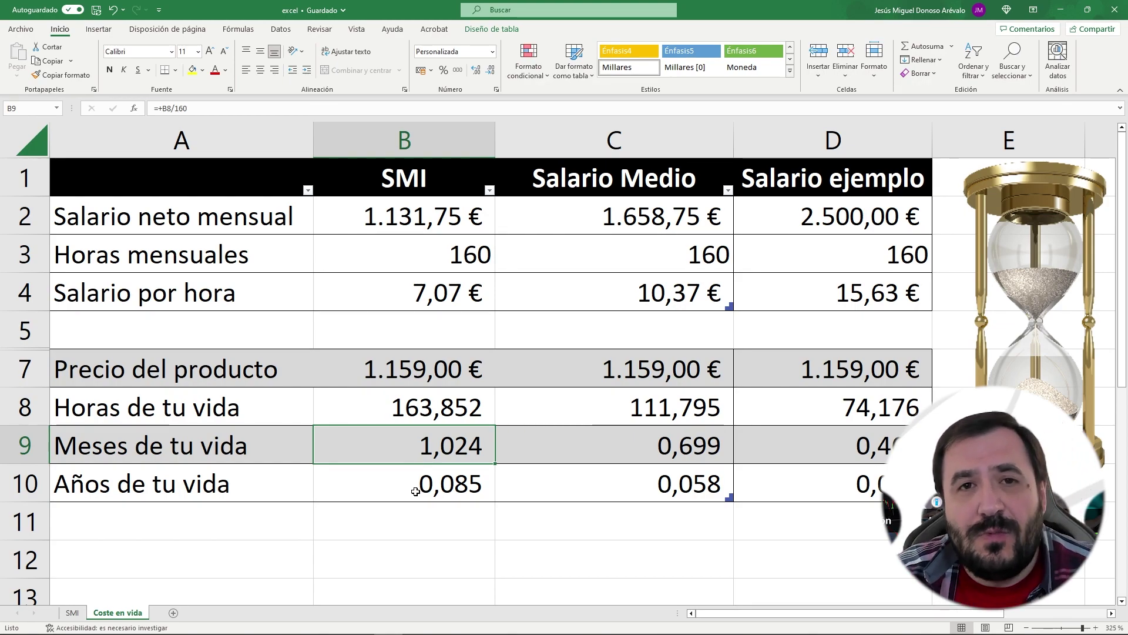
pyautogui.click(605, 184)
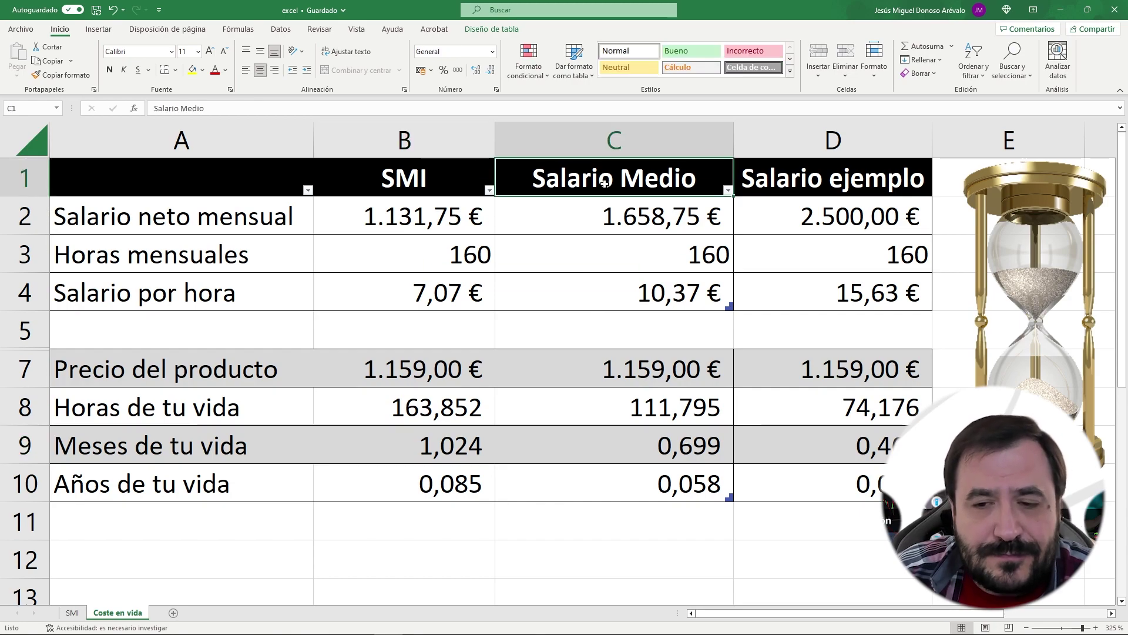
pyautogui.click(613, 370)
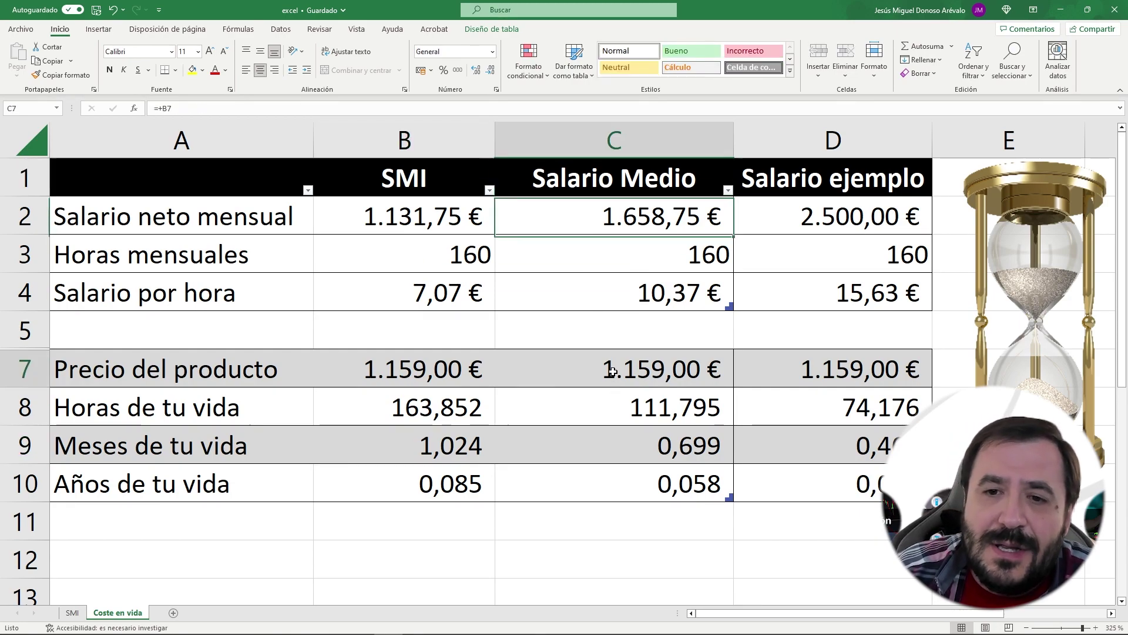
pyautogui.click(642, 413)
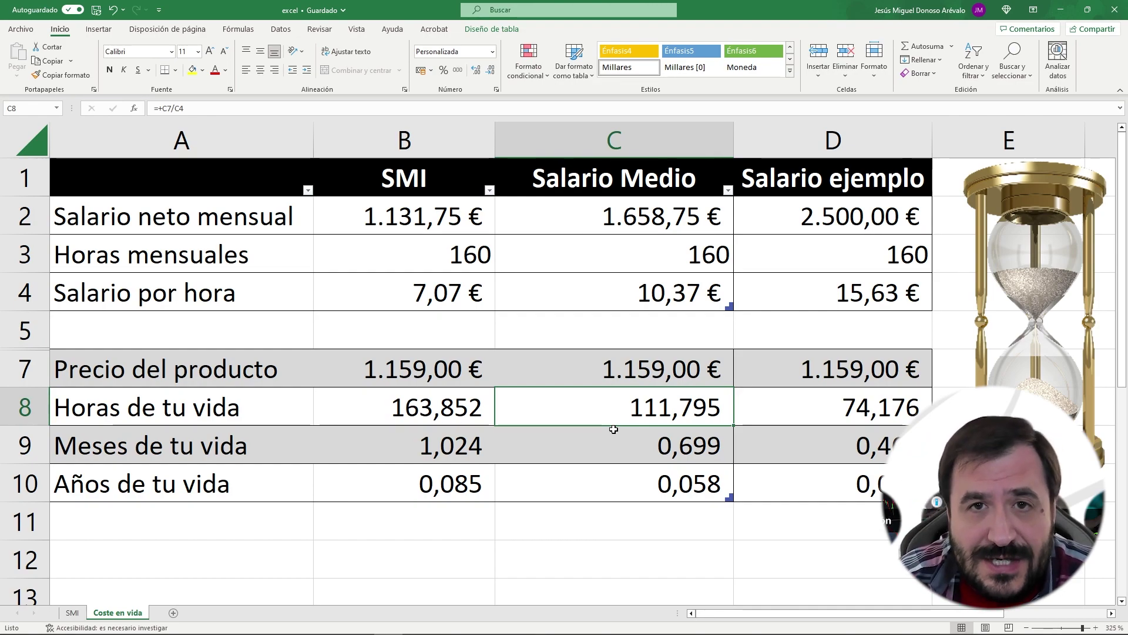
pyautogui.click(621, 463)
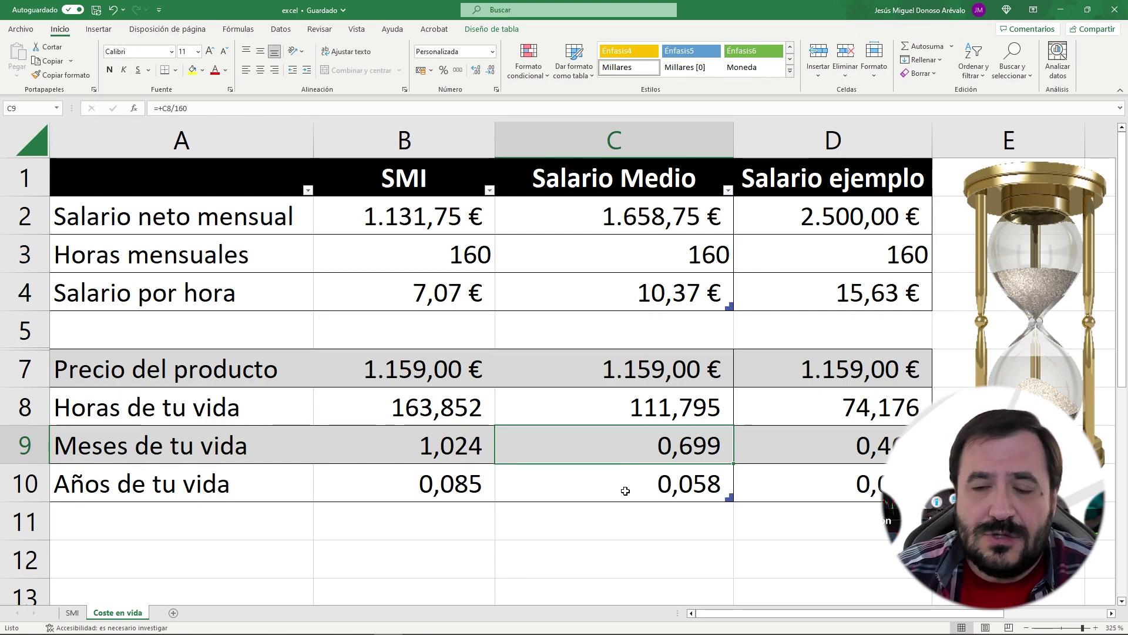
pyautogui.click(822, 407)
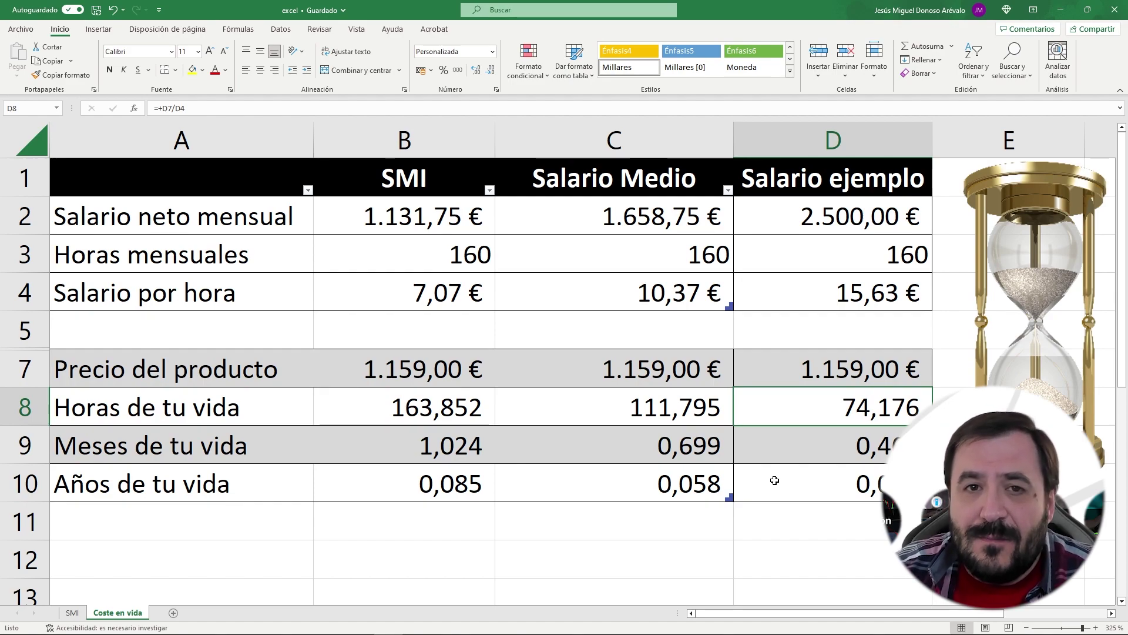
pyautogui.click(823, 446)
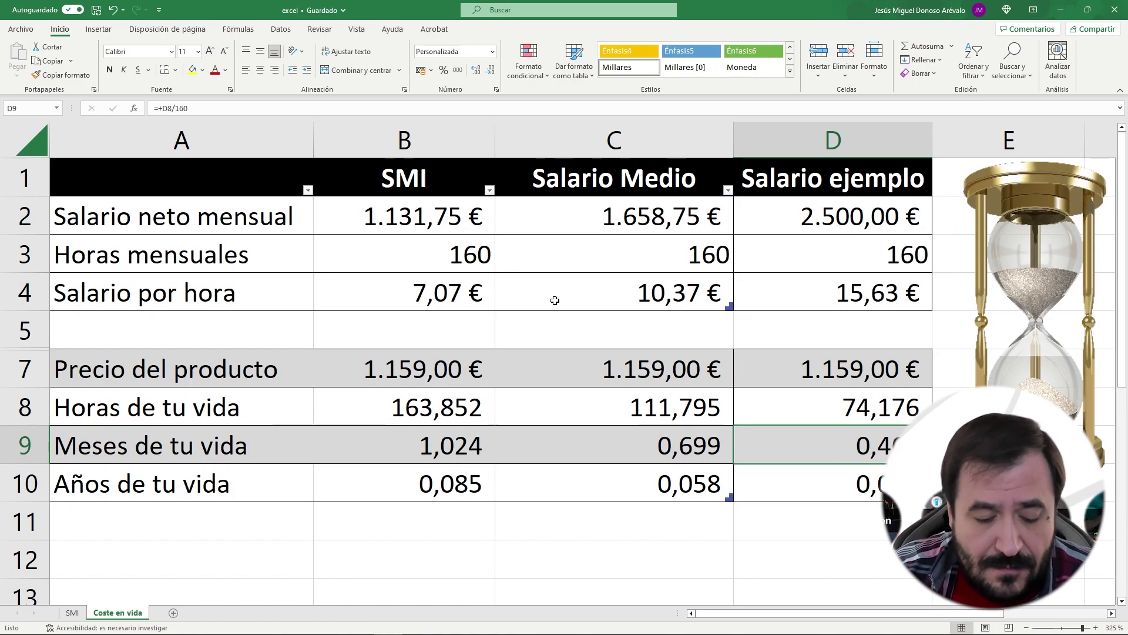
# - Look up the Bolso Side Trunk on the Louis Vuitton page in the browser, and enter 2880 as the SMI product price in the Excel workbook
pyautogui.hotkey('alt', 'Tab')
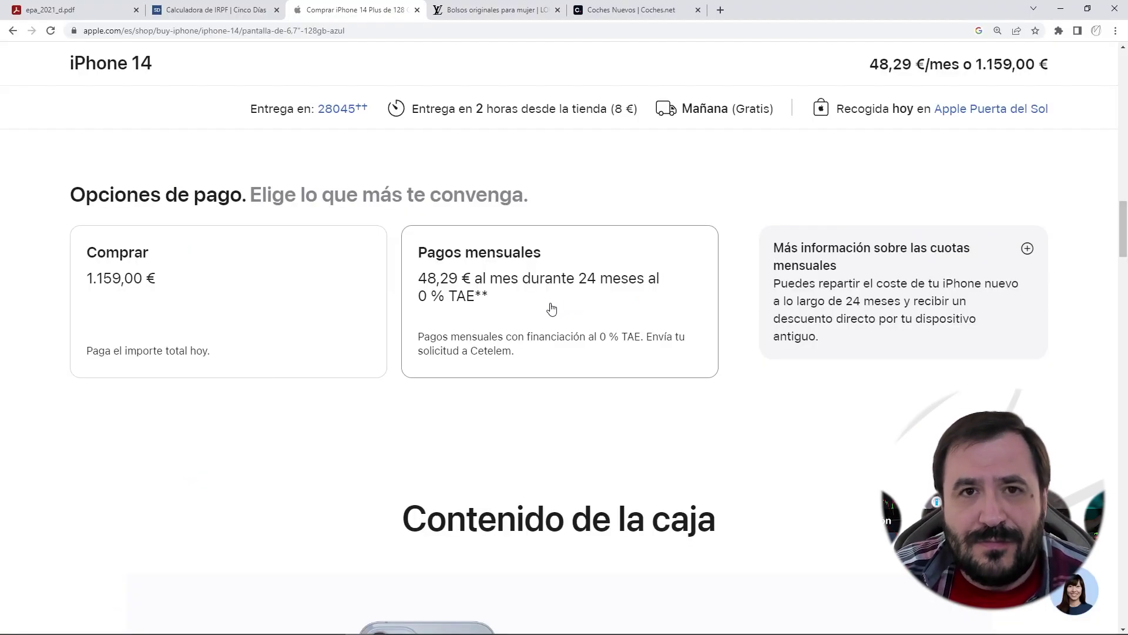
pyautogui.click(479, 11)
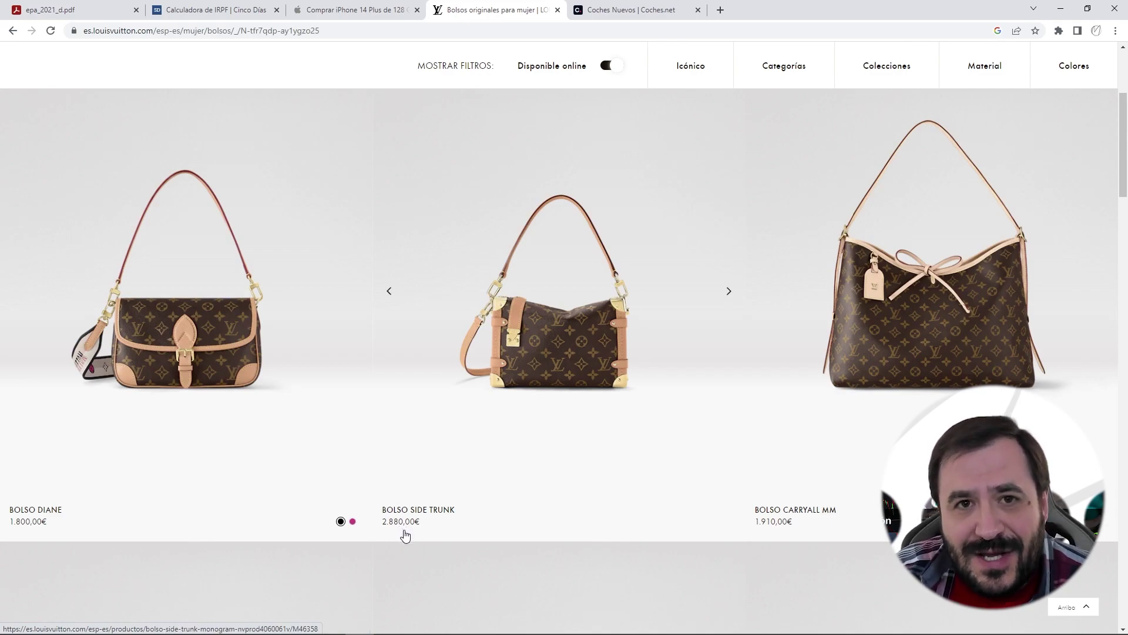
pyautogui.hotkey('alt', 'Tab')
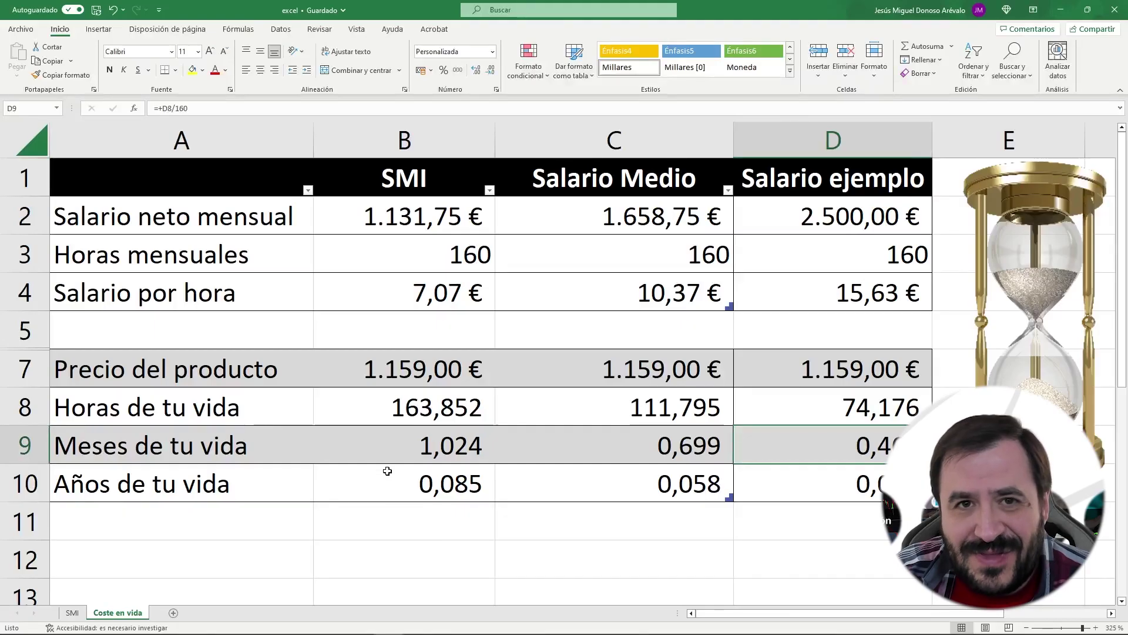
pyautogui.click(405, 376)
pyautogui.write('2880')
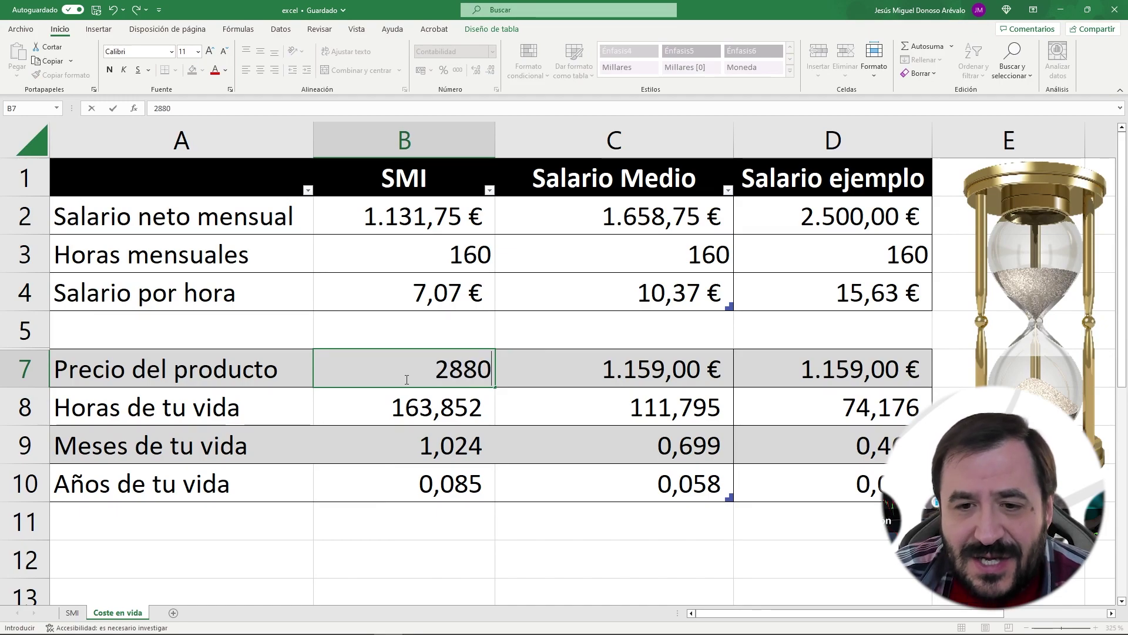
pyautogui.press('Return')
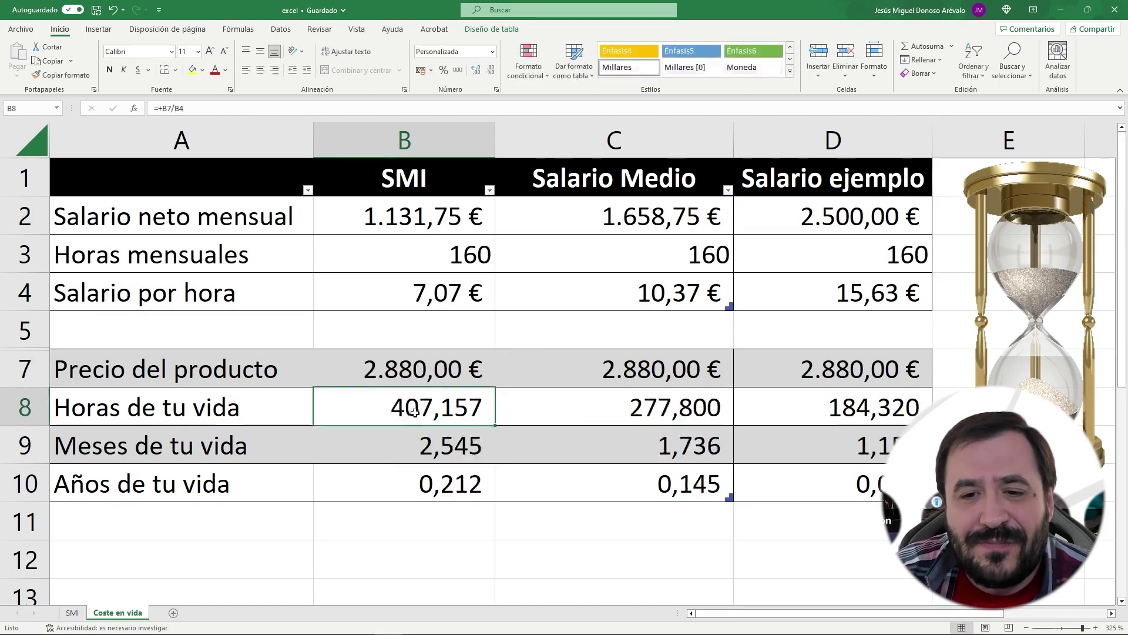
# - Examine what the 2.880 € bag costs in hours, months and years of life for SMI, and in hours or months for the other salaries
pyautogui.click(442, 369)
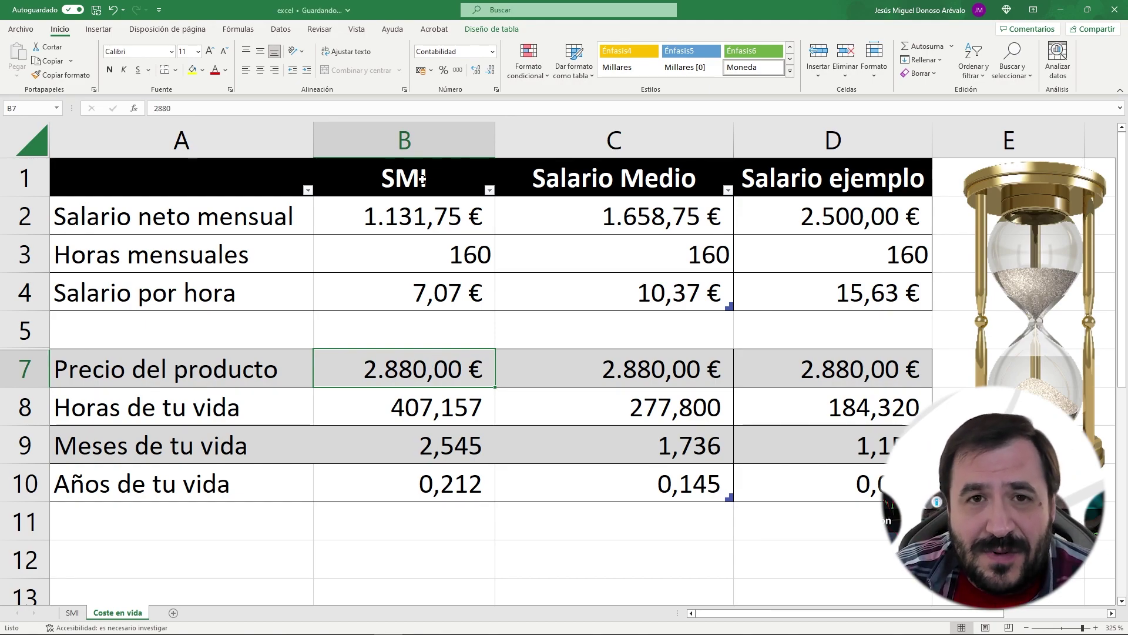
pyautogui.click(437, 413)
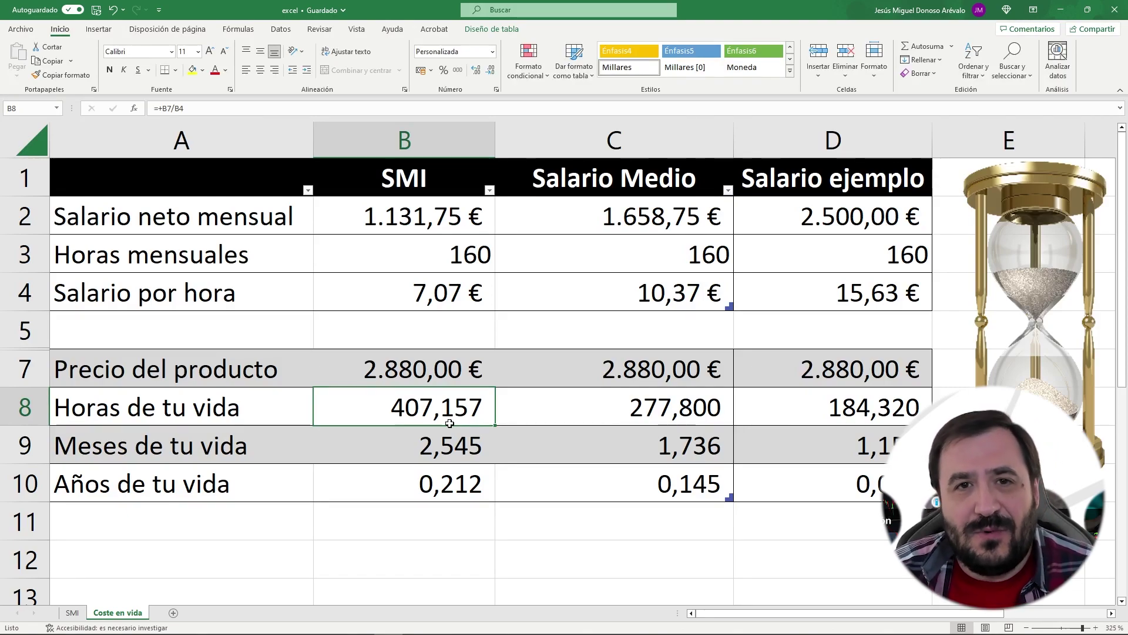
pyautogui.click(455, 458)
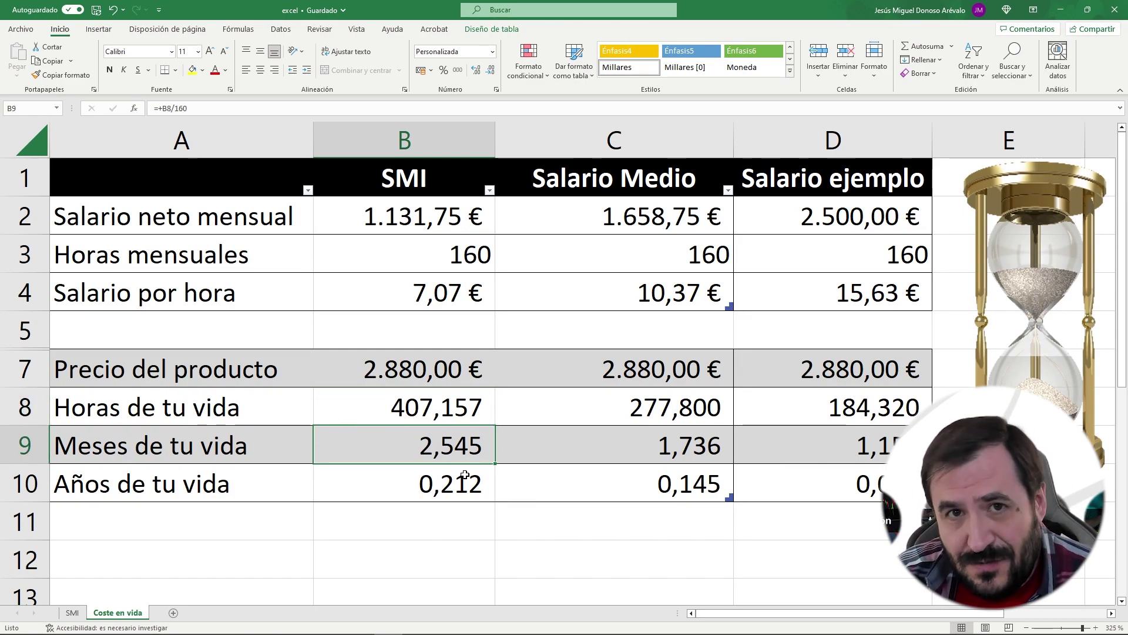
pyautogui.click(446, 484)
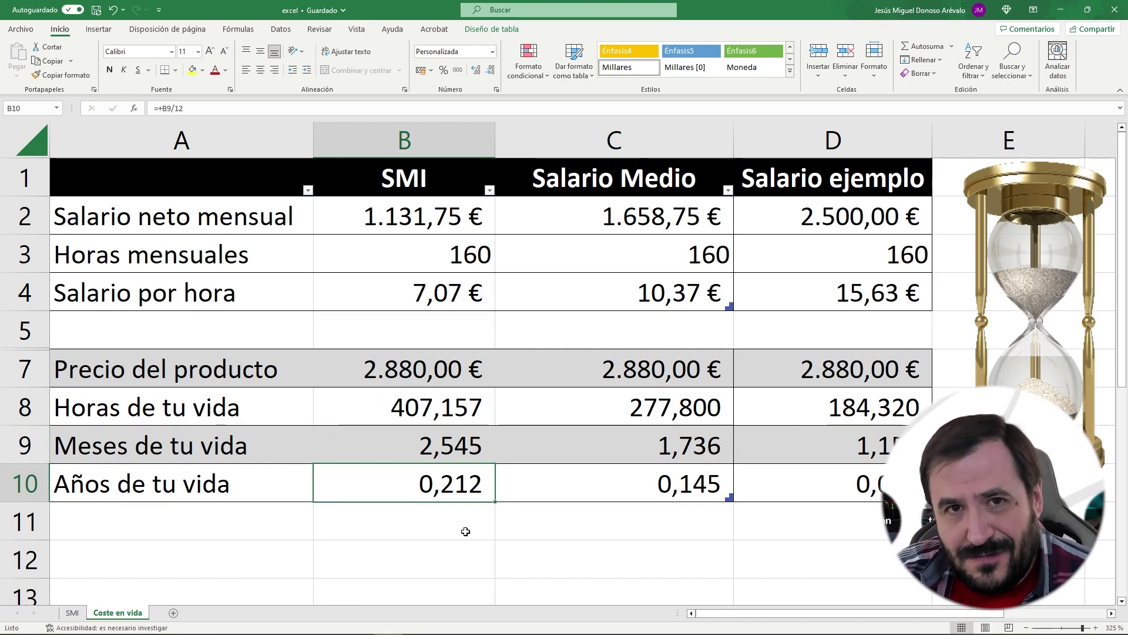
pyautogui.click(645, 406)
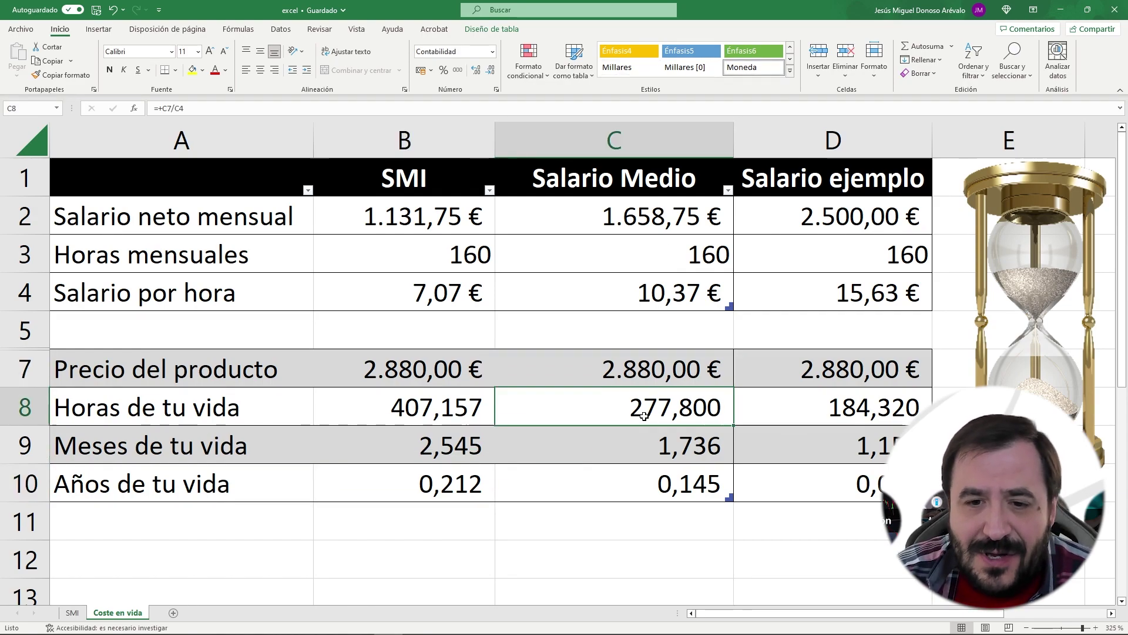
pyautogui.click(651, 455)
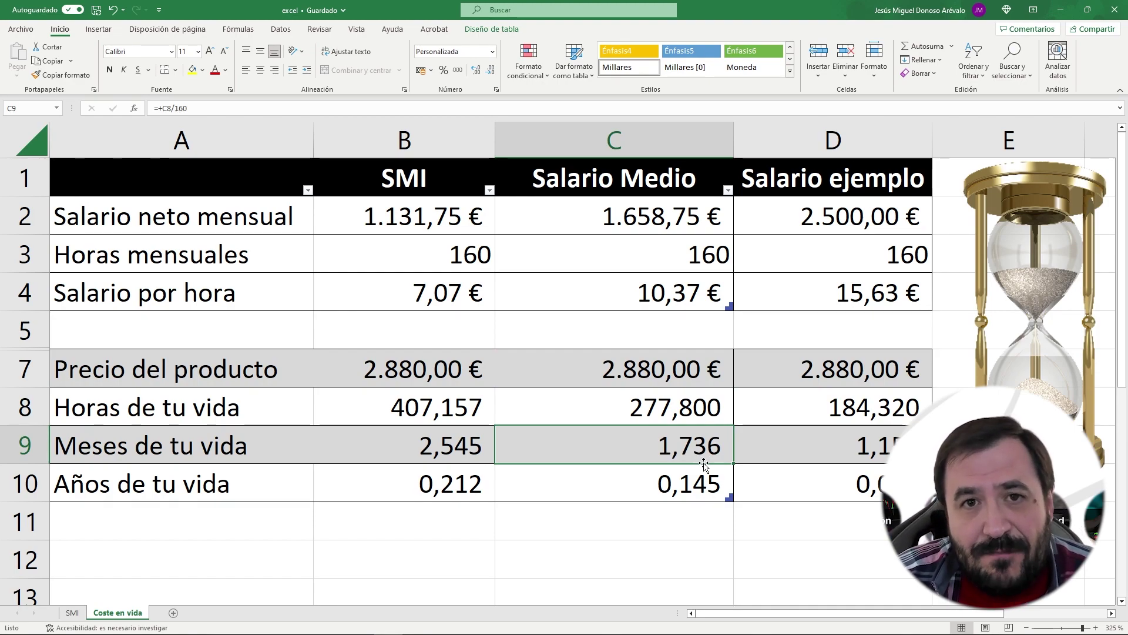
pyautogui.click(834, 435)
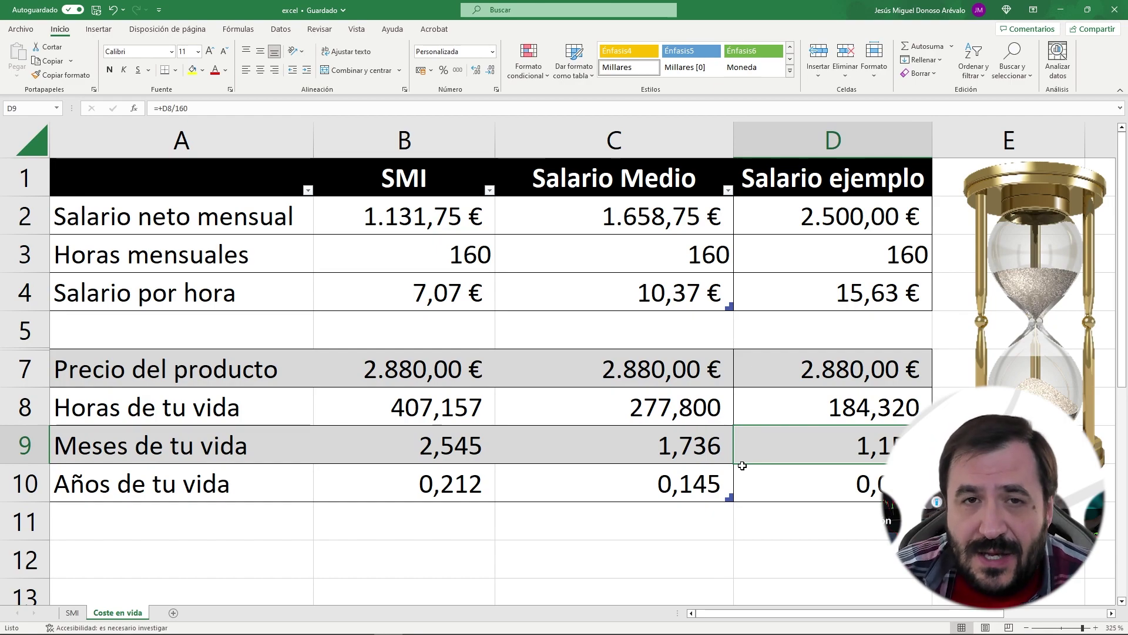
# - Look up the Mercedes-Benz Clase C C 200 d on coches.net in the browser, and enter 59.000 as the SMI product price in Excel
pyautogui.hotkey('alt', 'Tab')
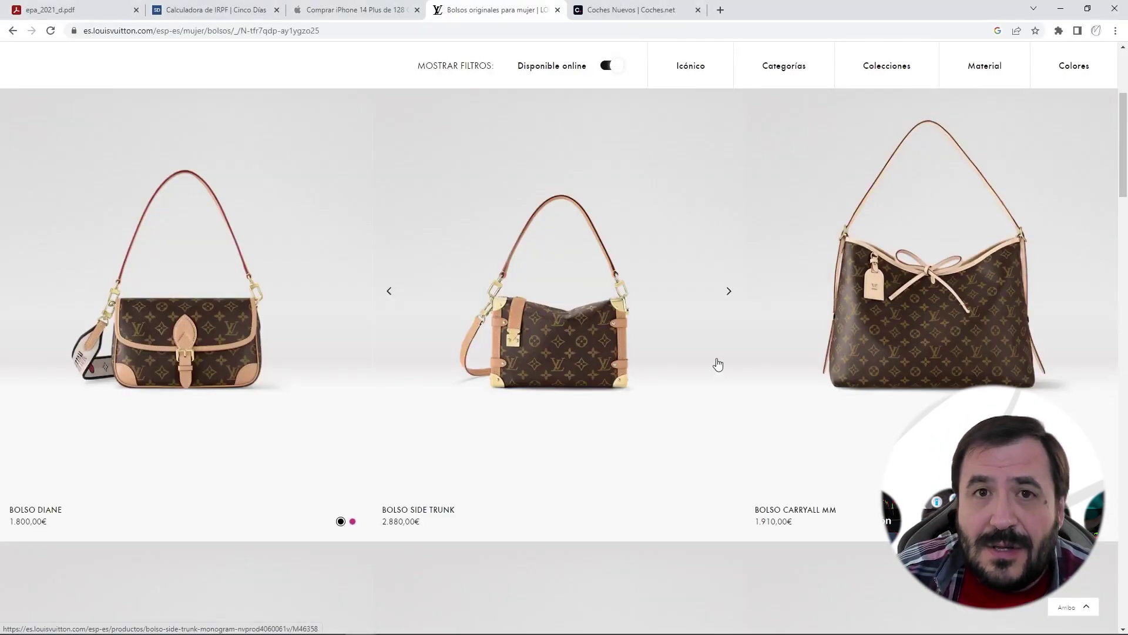
pyautogui.click(606, 10)
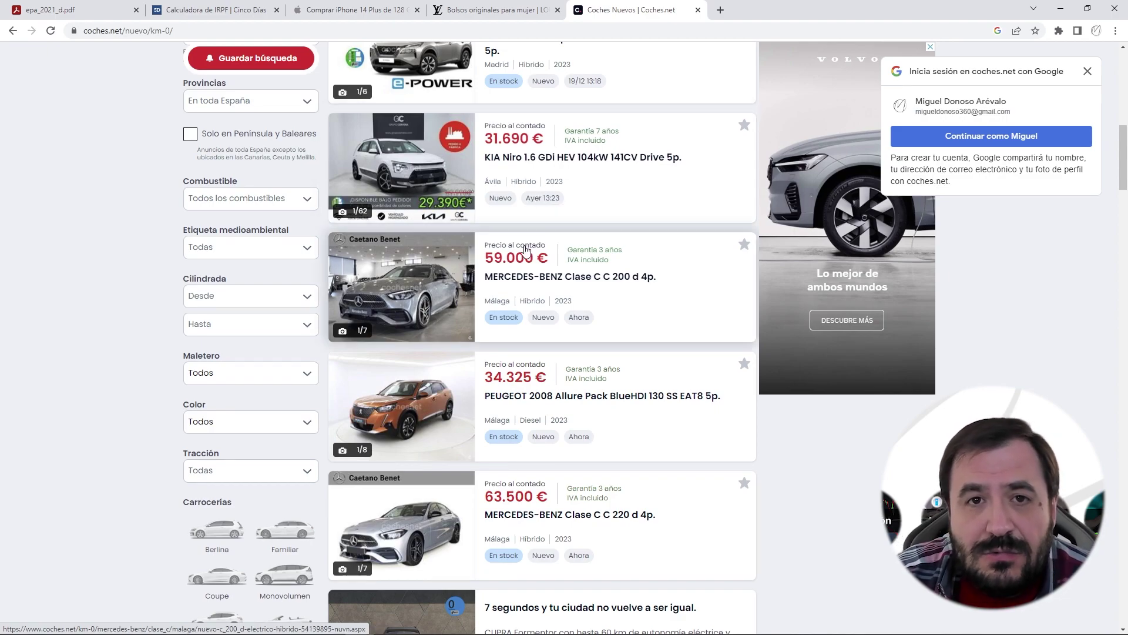
pyautogui.scroll(-1, 510, 214)
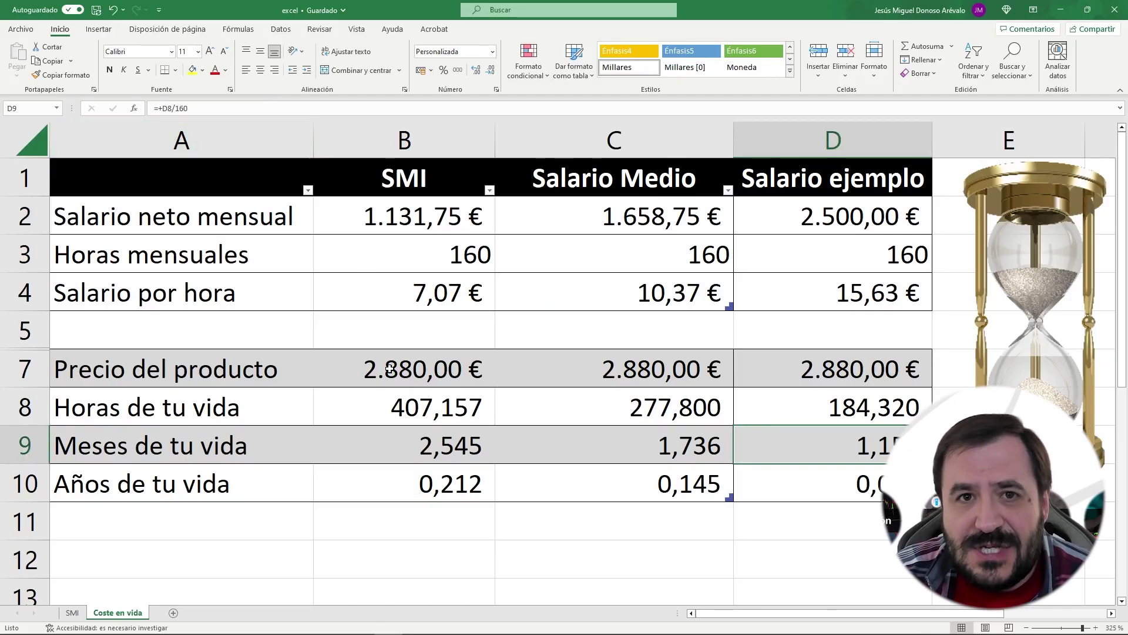
pyautogui.click(390, 369)
pyautogui.write('59.000')
pyautogui.press('Return')
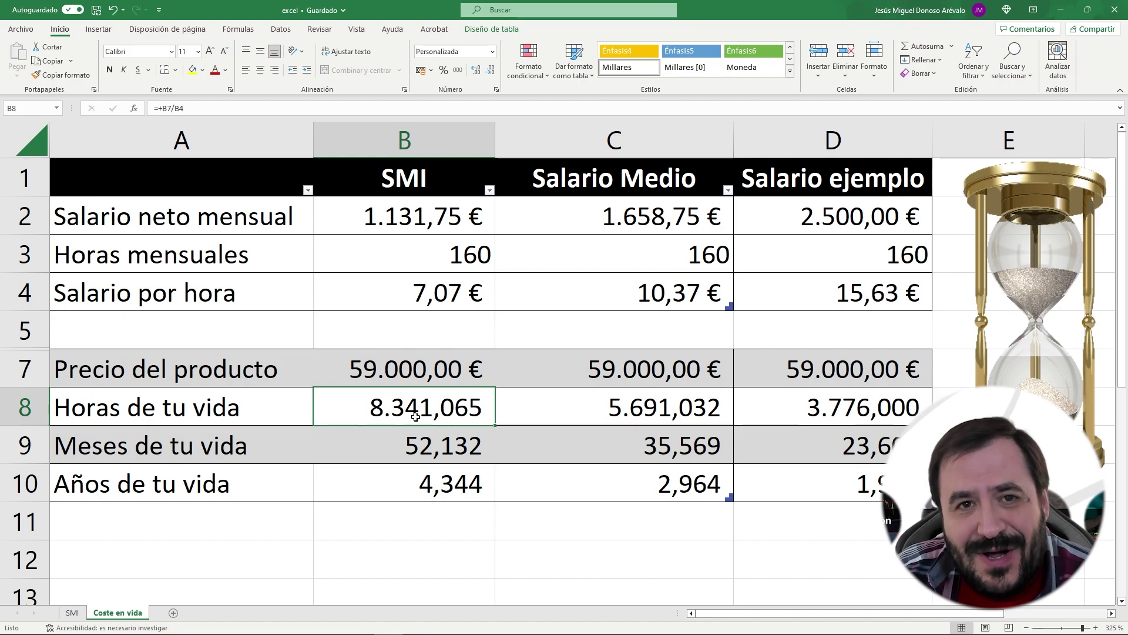
# - Examine the years of life the 59.000 € car costs for SMI, Salario Medio and Salario ejemplo
pyautogui.click(436, 498)
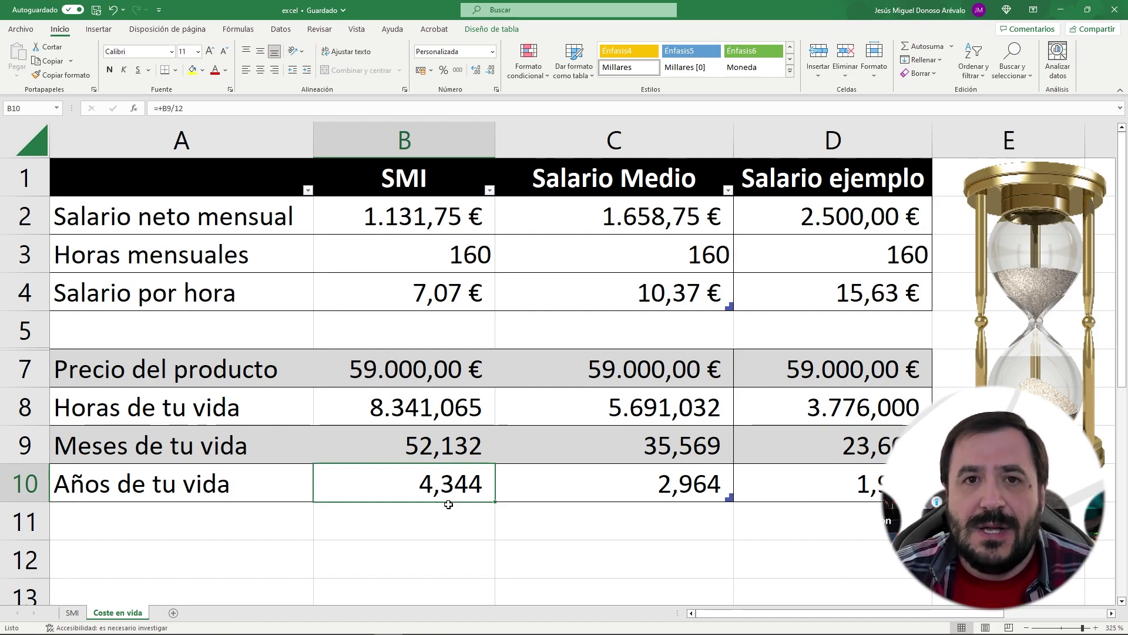
pyautogui.click(626, 485)
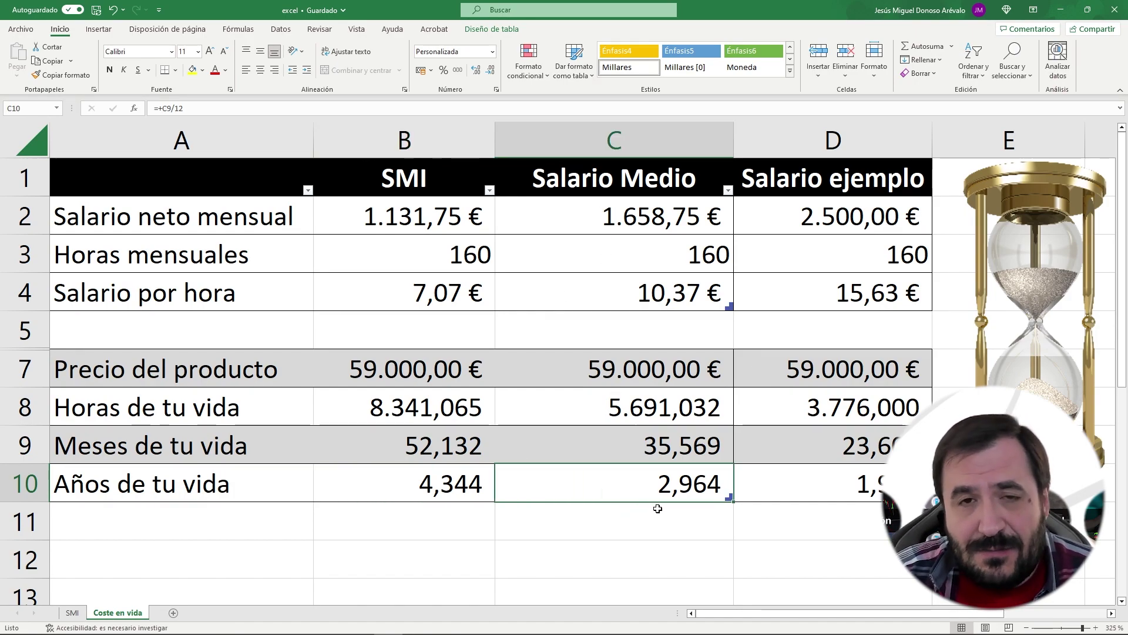
pyautogui.click(822, 491)
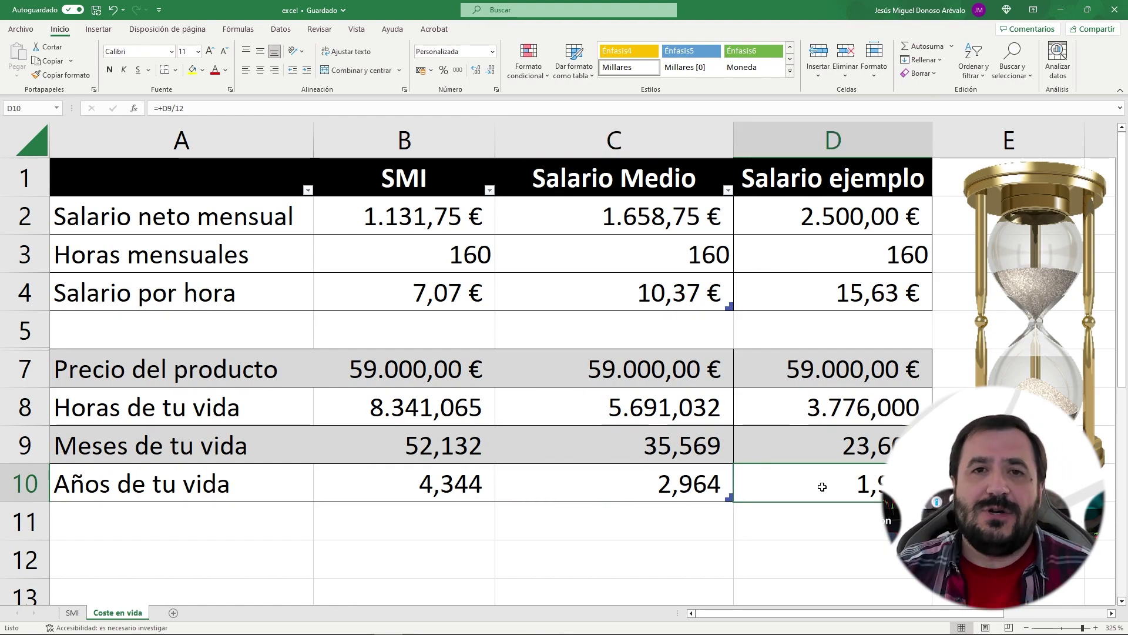